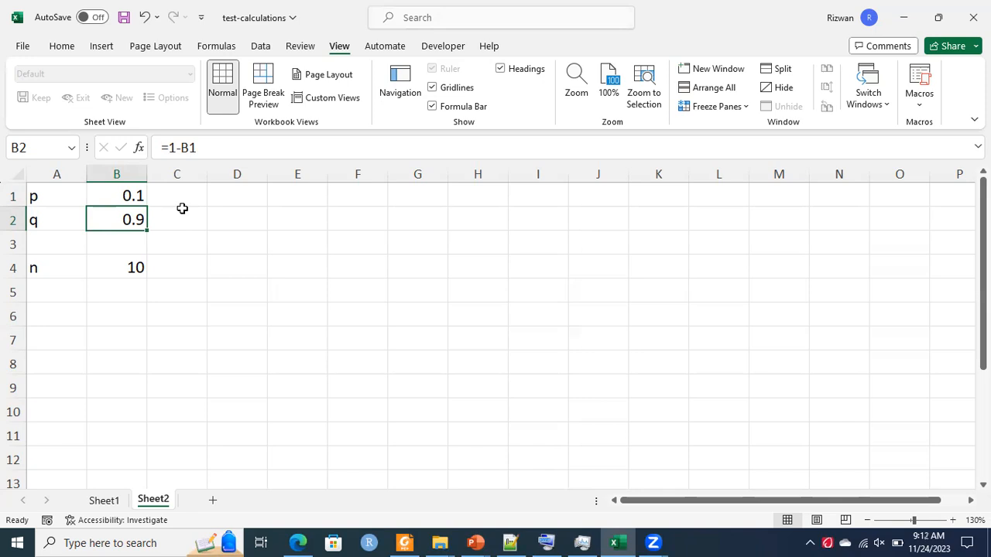
Add the heading X in B6 and enter the starting values 0 and 1 in B7 and B8
click(131, 268)
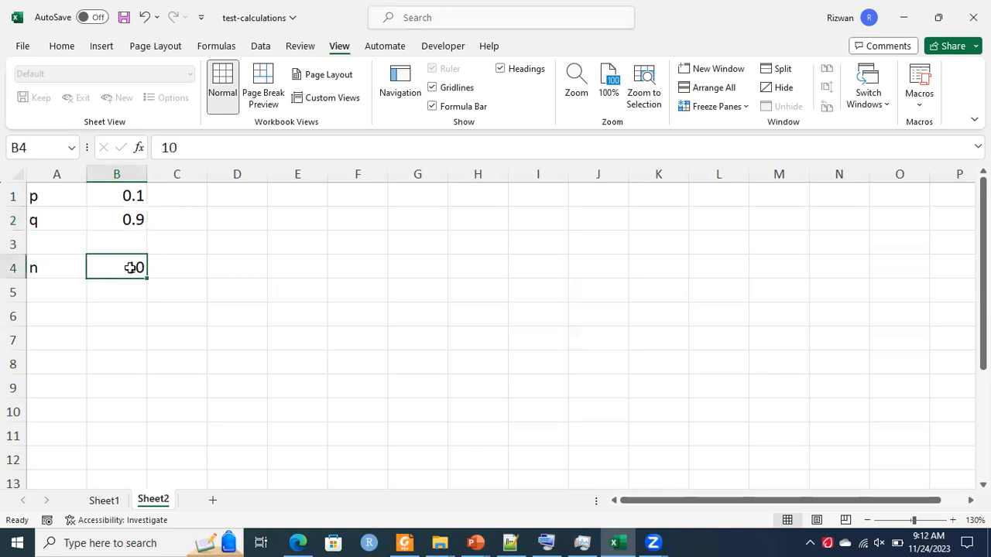
click(136, 297)
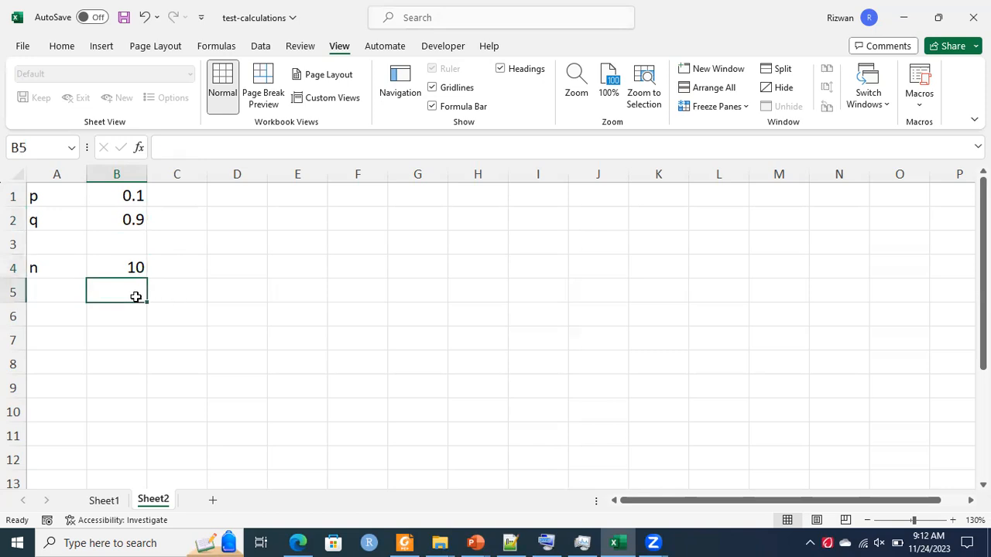
key(Down)
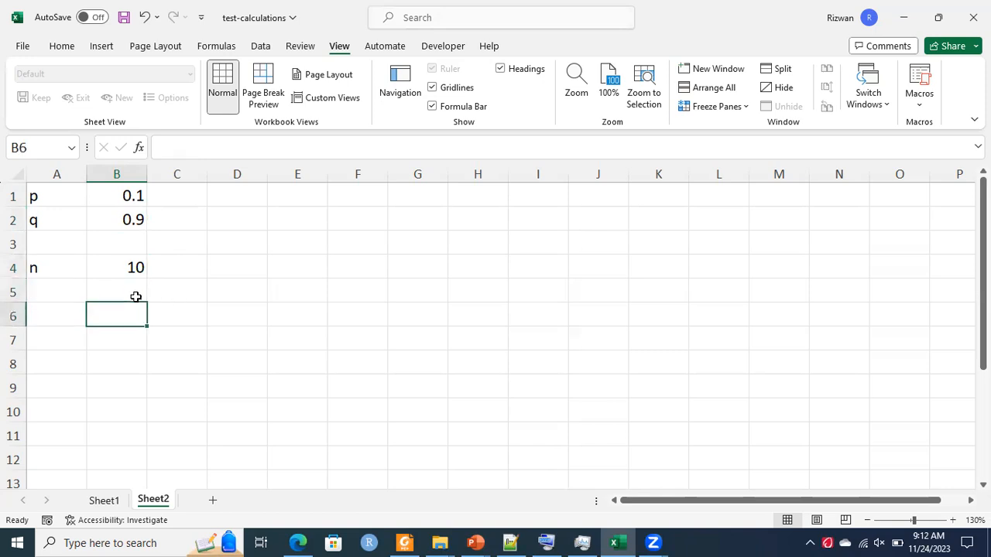
text(x)
key(BackSpace)
text(X)
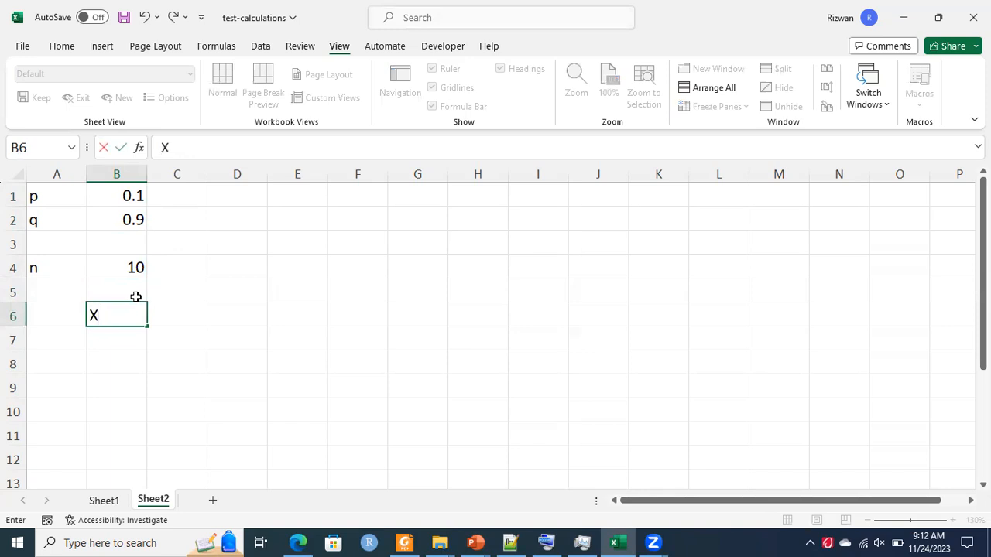
key(Return)
text(0)
key(Return)
text(1)
key(Return)
Extend the 0, 1 series from B7:B8 down column B through B20
click(107, 339)
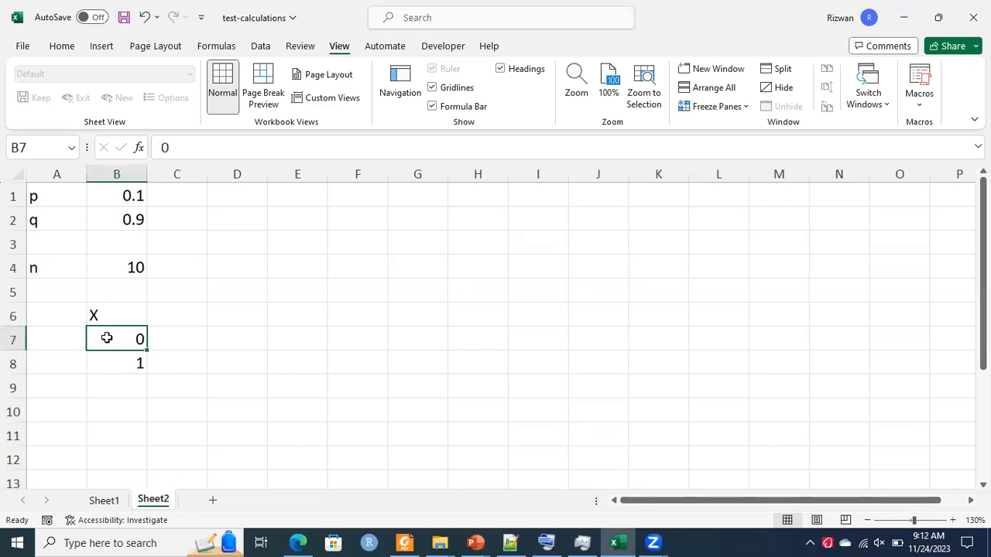
drag(107, 338, 106, 365)
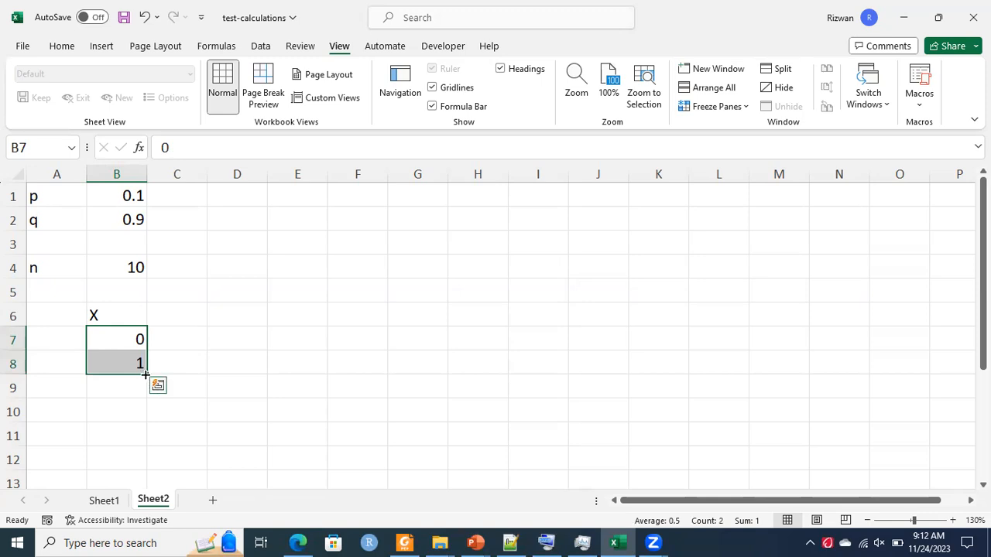
drag(145, 374, 136, 396)
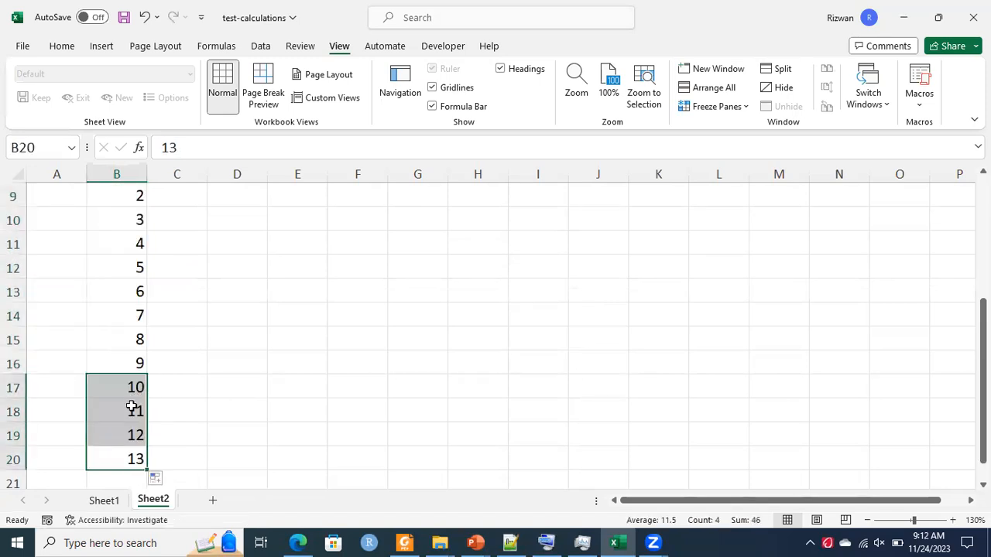
Clear the surplus series values above 10 from cells B18, B19 and B20
click(132, 408)
key(Delete)
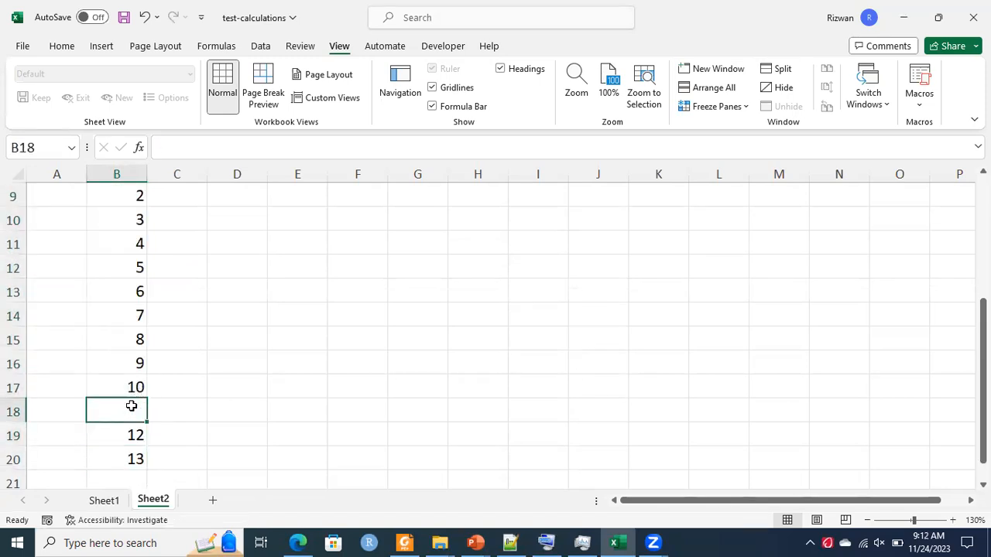
key(Down)
key(Delete)
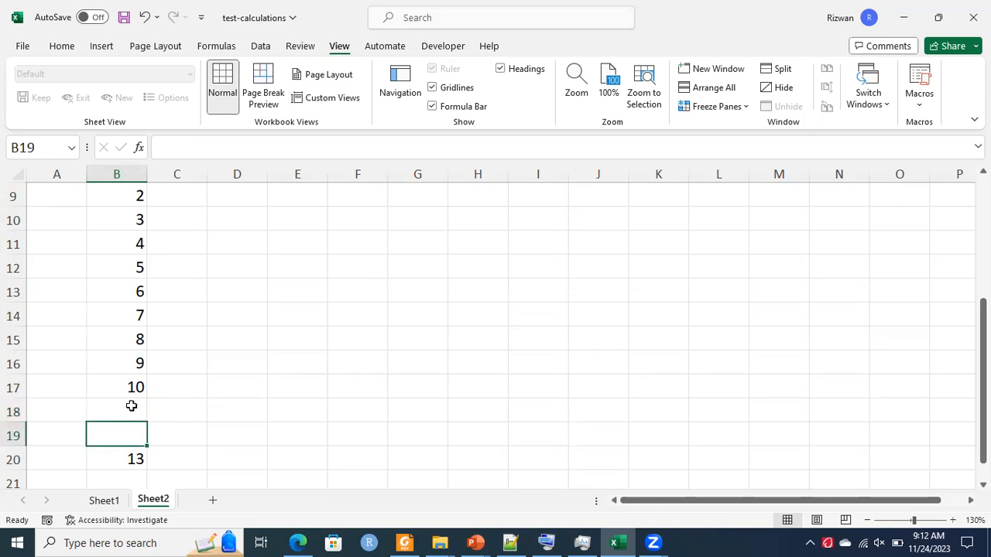
key(Down)
key(Delete)
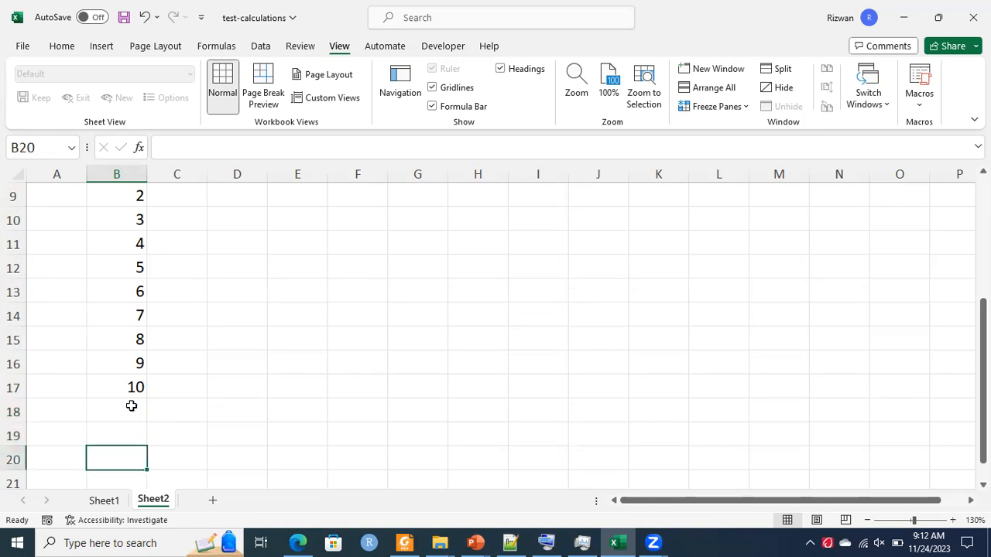
Add the heading Pr[binom] in C6, beside the X heading
key(Right)
key(Right)
key(Up)
key(Up)
key(Up)
key(Up)
key(Up)
key(Up)
key(Up)
key(Up)
key(Up)
key(Up)
key(Up)
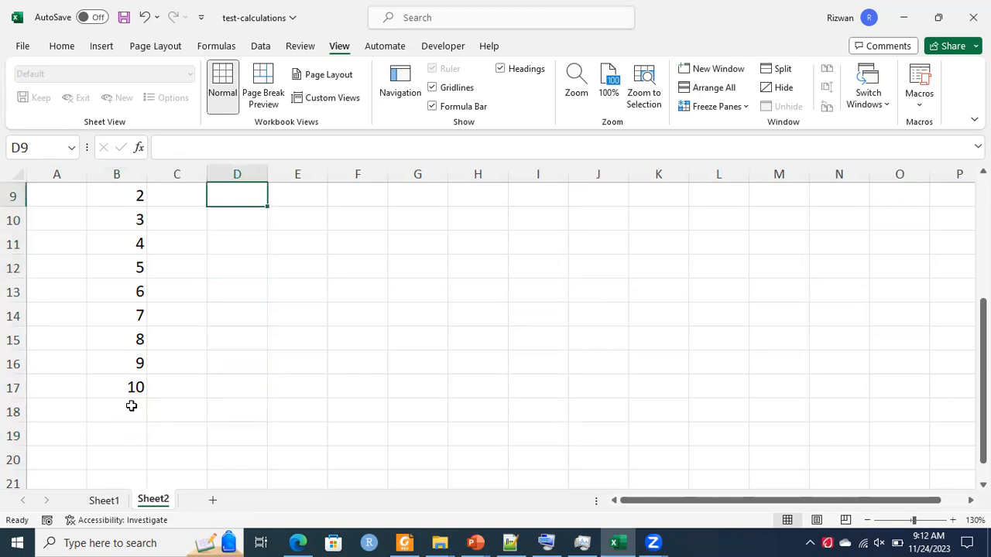
key(Up)
key(Up)
key(Up)
key(Up)
key(Down)
key(Left)
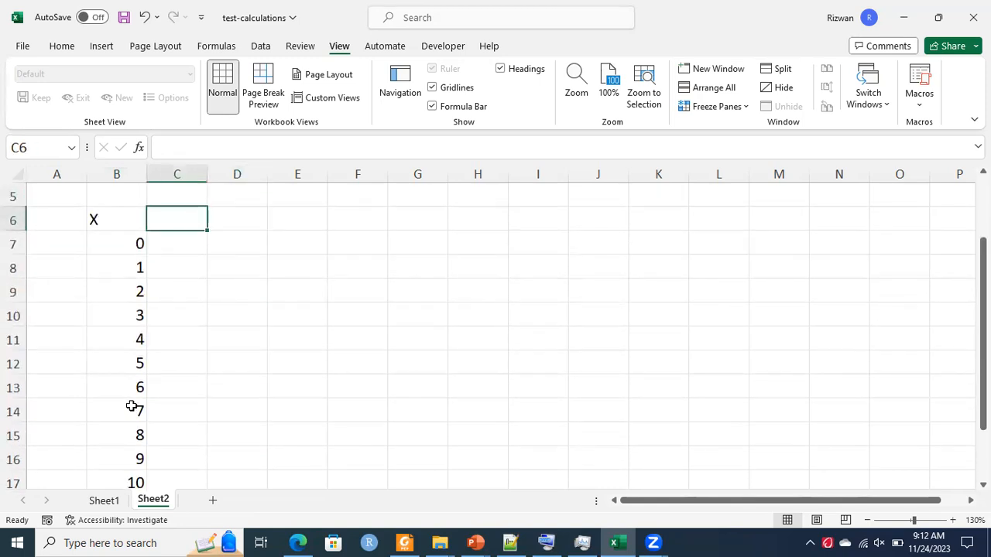
text(Pr)
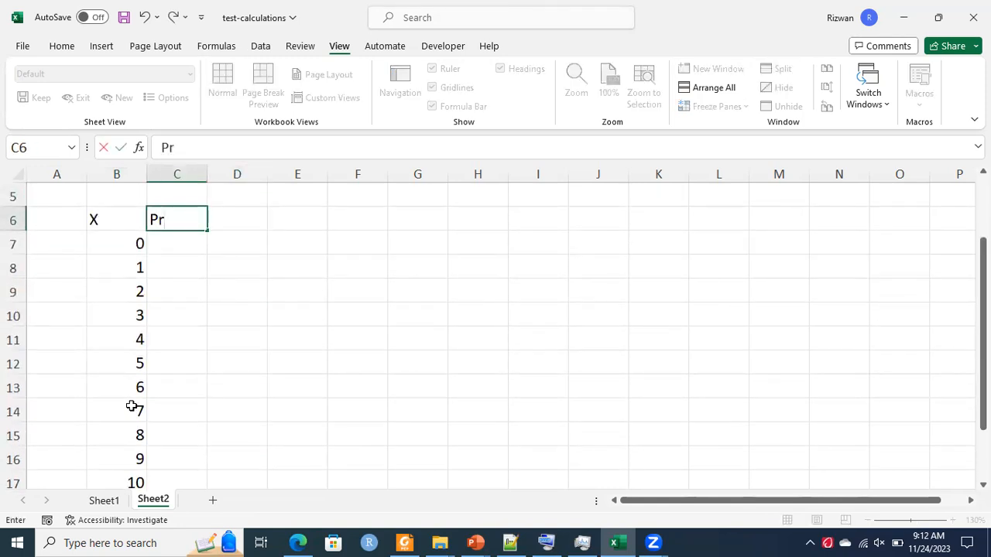
text(()
key(BackSpace)
text(()
key(BackSpace)
text([bbbin)
key(BackSpace)
key(BackSpace)
key(BackSpace)
key(BackSpace)
text(inom])
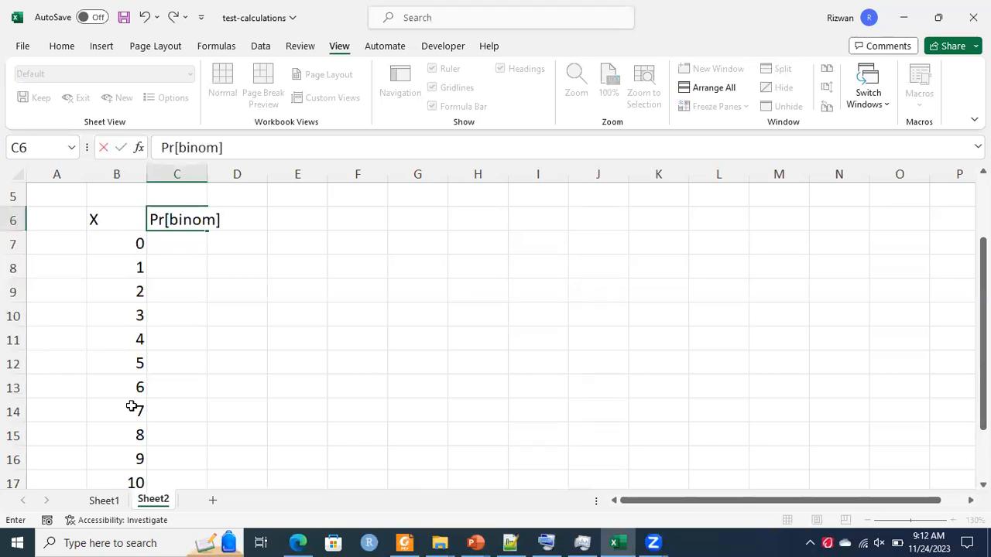
key(Return)
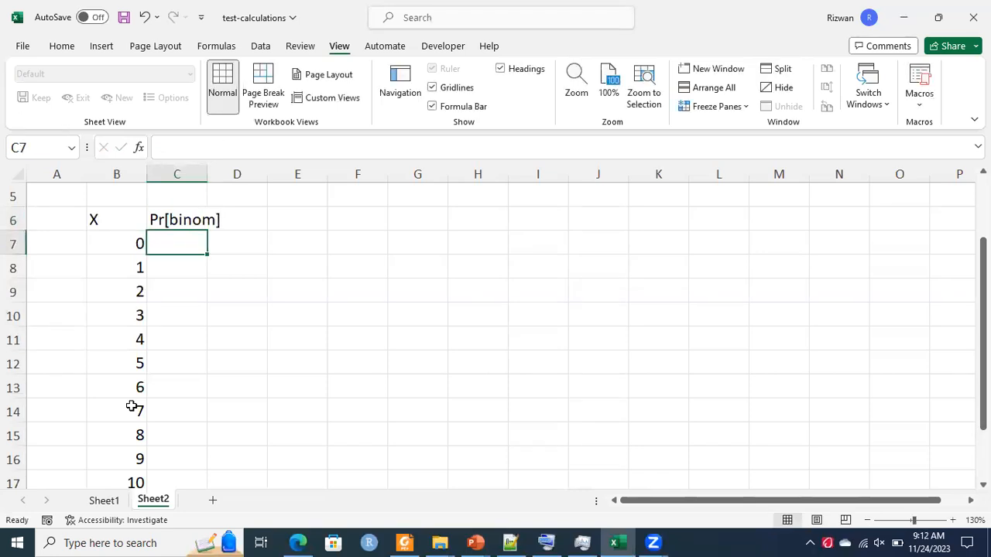
Begin a BINOM.DIST formula in C7 for the probability of the first X value
text(=)
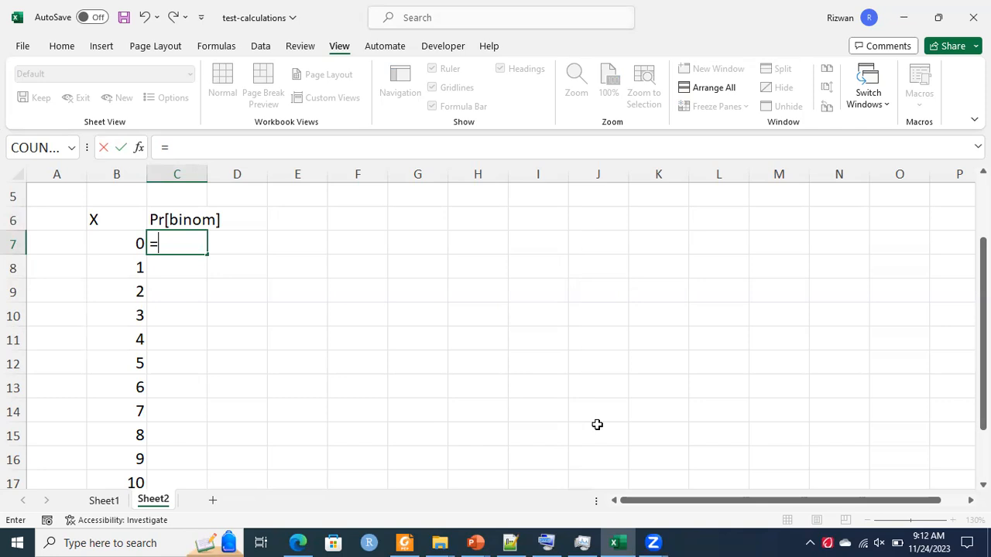
scroll(479, 381, up, 2)
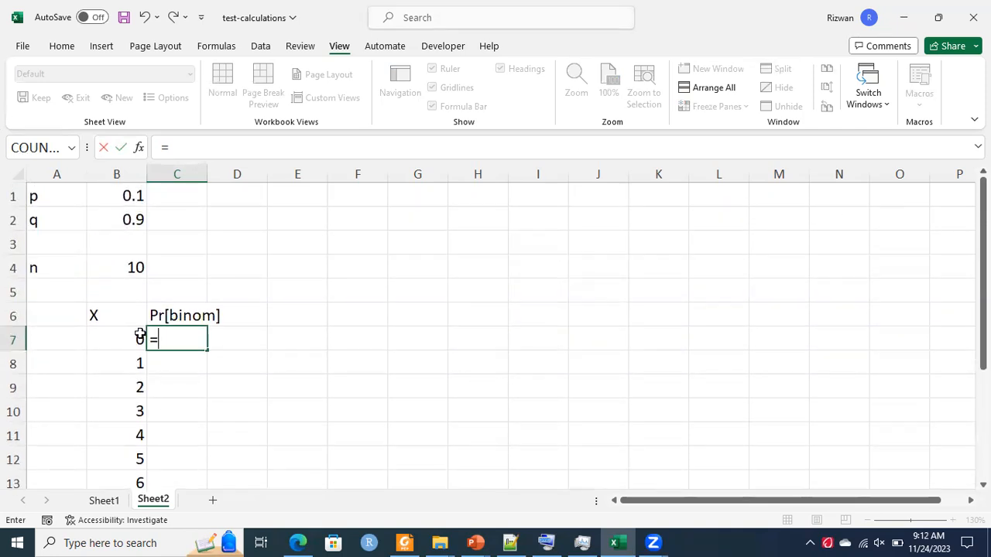
click(169, 336)
text(bbino)
key(BackSpace)
key(BackSpace)
key(BackSpace)
key(BackSpace)
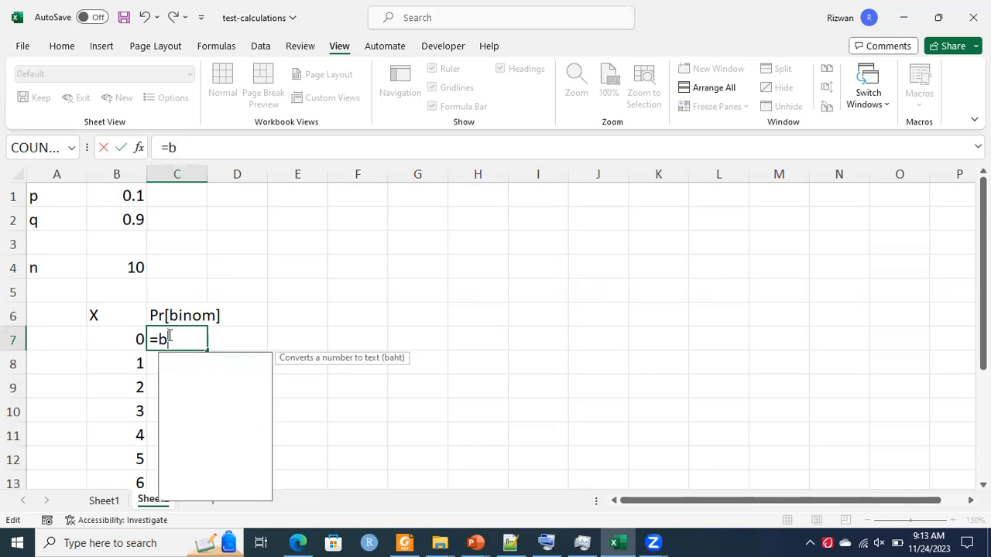
text(inom)
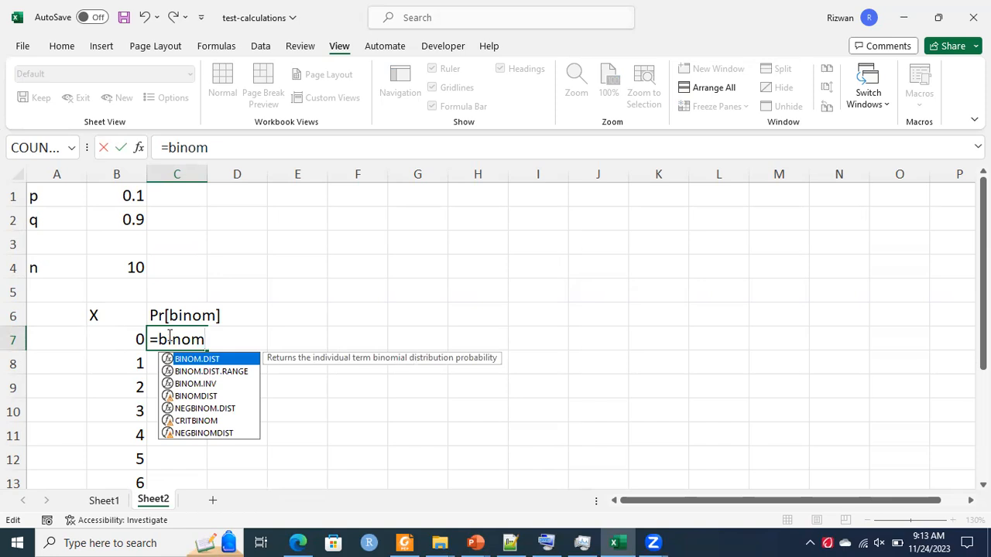
text(.dist)
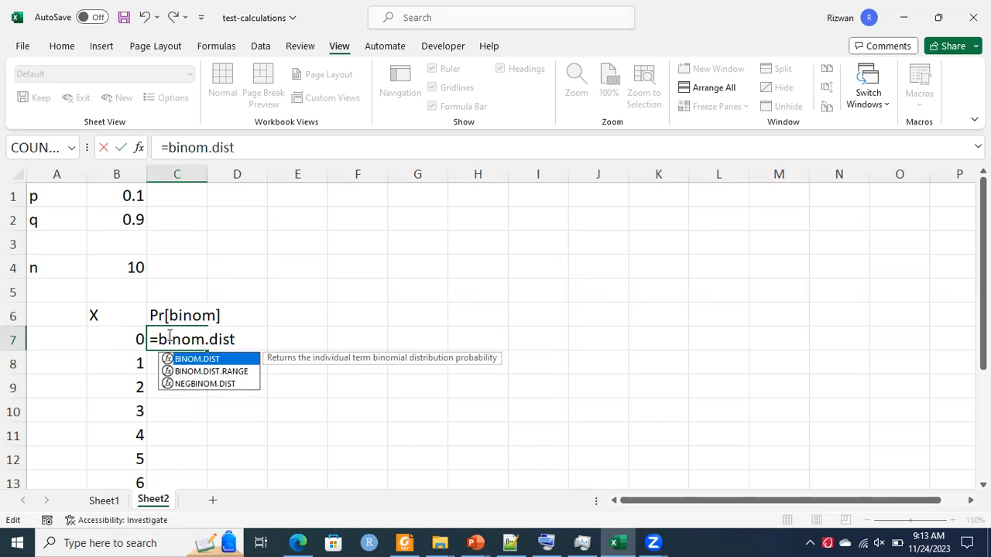
text(()
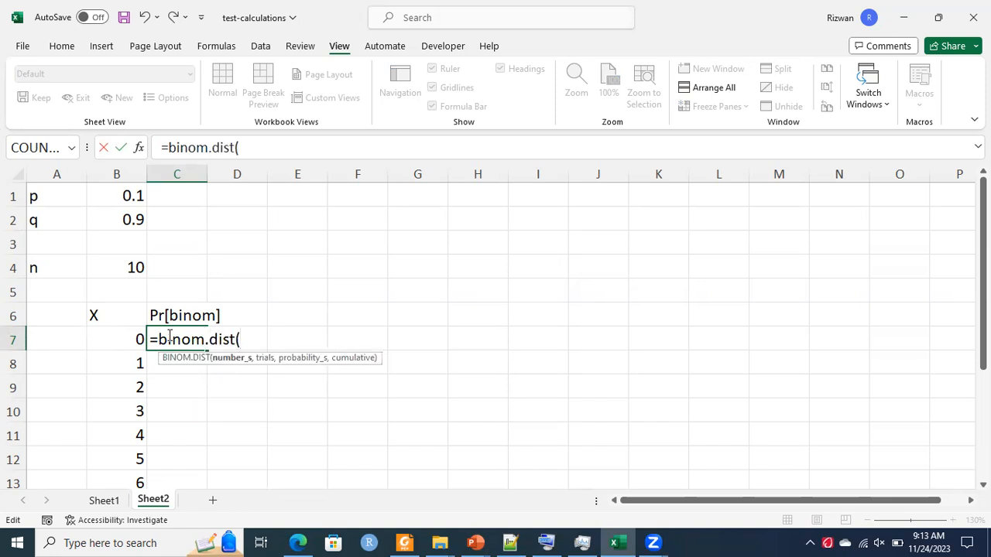
Supply B7 as the number of successes in C7's BINOM.DIST formula
key(Left)
key(Left)
key(Left)
key(Left)
key(Left)
key(Left)
key(Left)
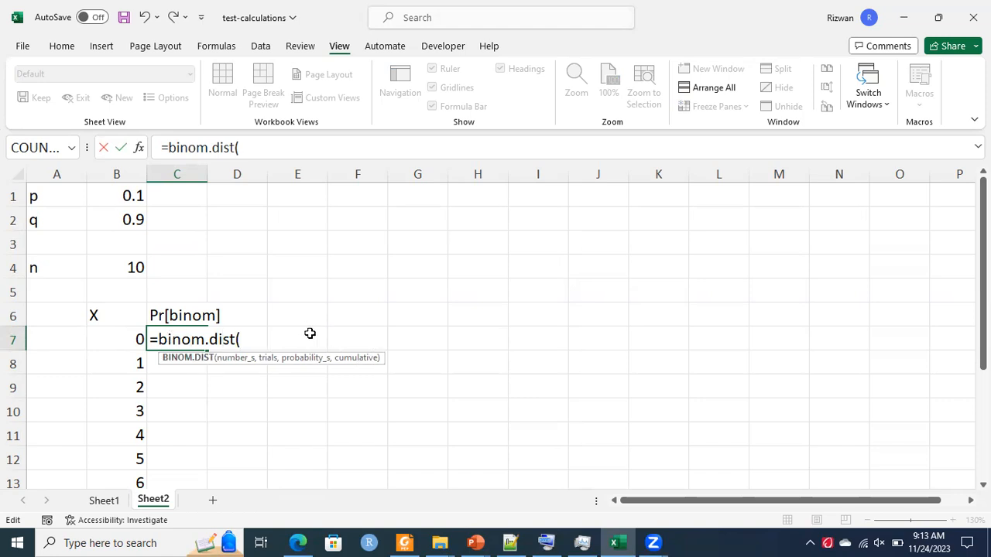
click(245, 145)
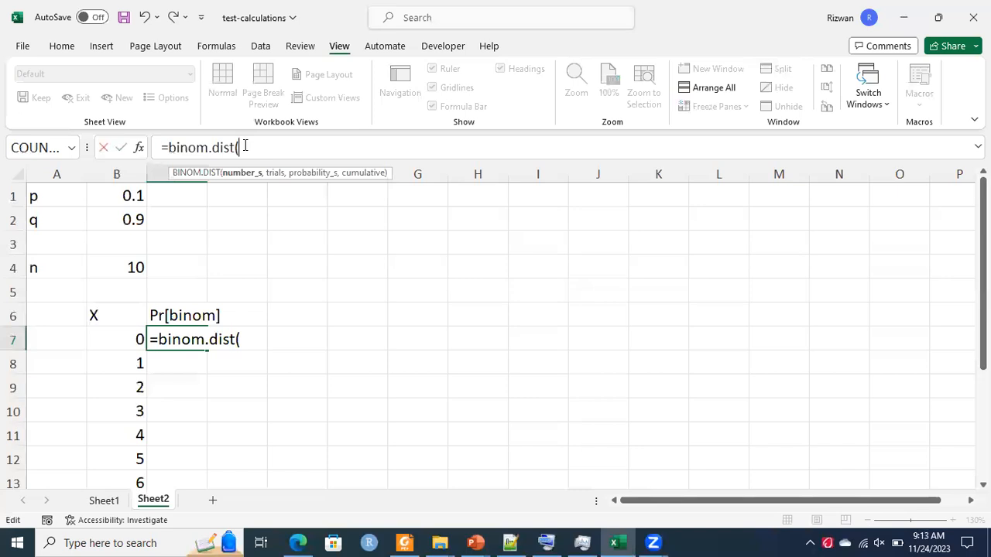
click(133, 338)
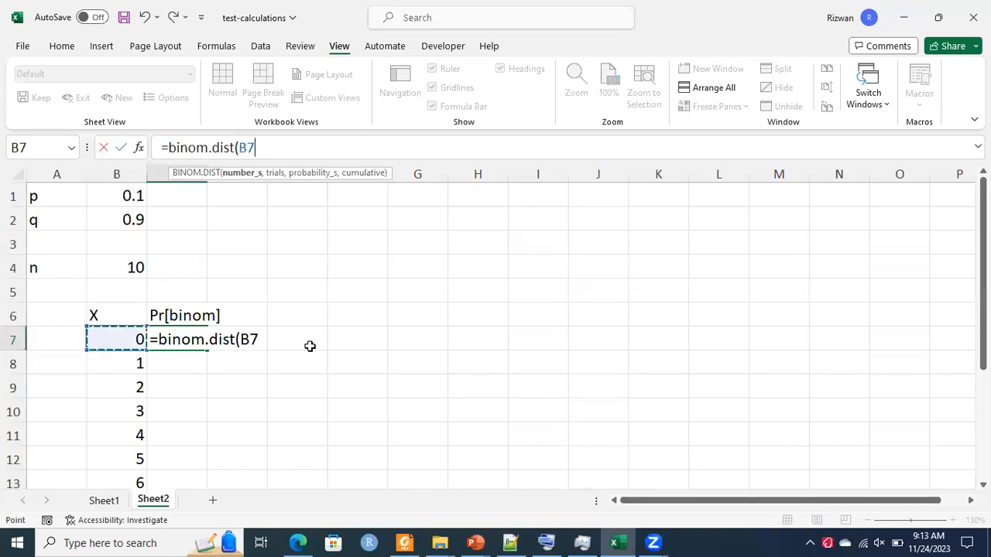
text(,)
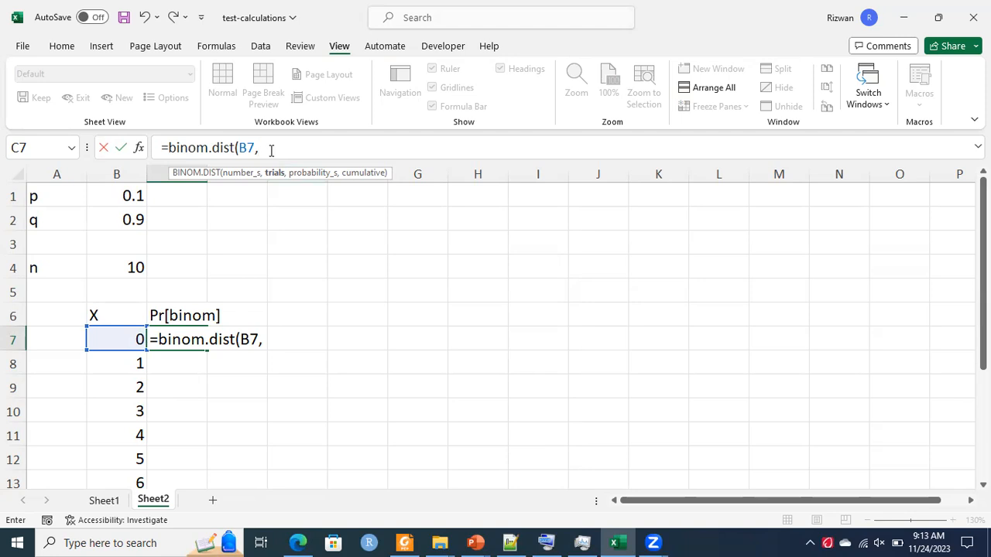
Add B$4 as the trials and B$1 as the success probability in C7's formula, locking both rows
text(b$4,)
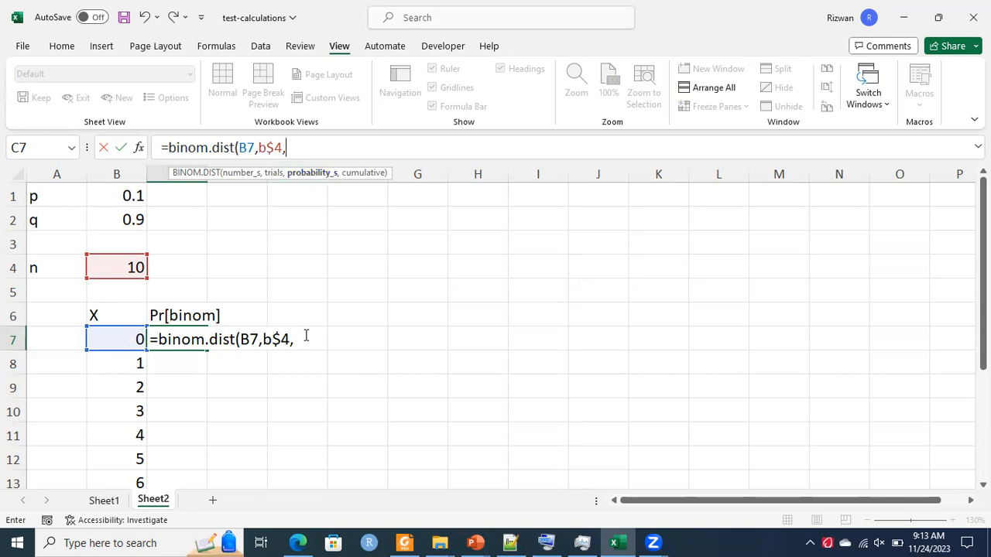
text(b1)
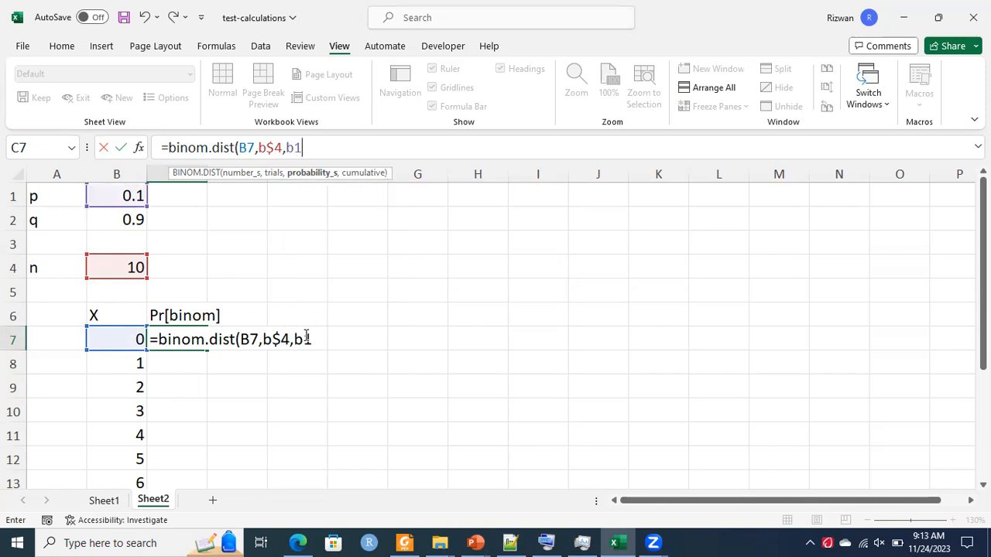
key(BackSpace)
text($1,)
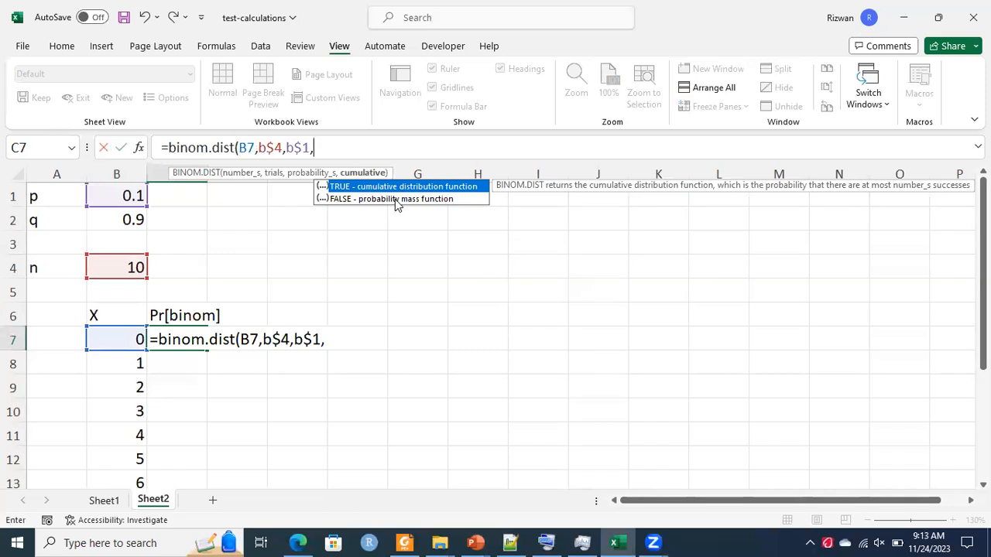
Set the cumulative argument to FALSE for the probability mass function and complete the formula in C7
text(FASLE)
key(BackSpace)
key(BackSpace)
key(BackSpace)
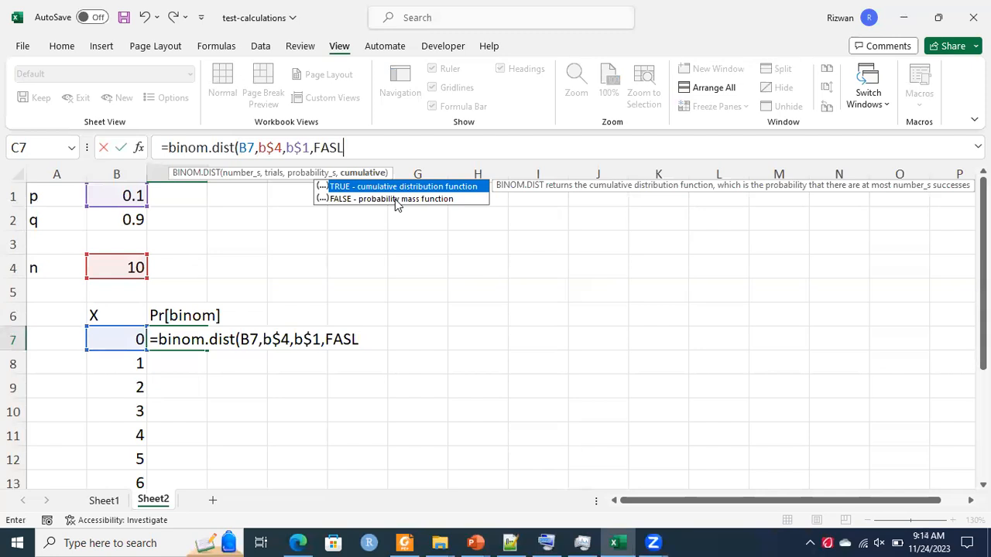
text(LSE))
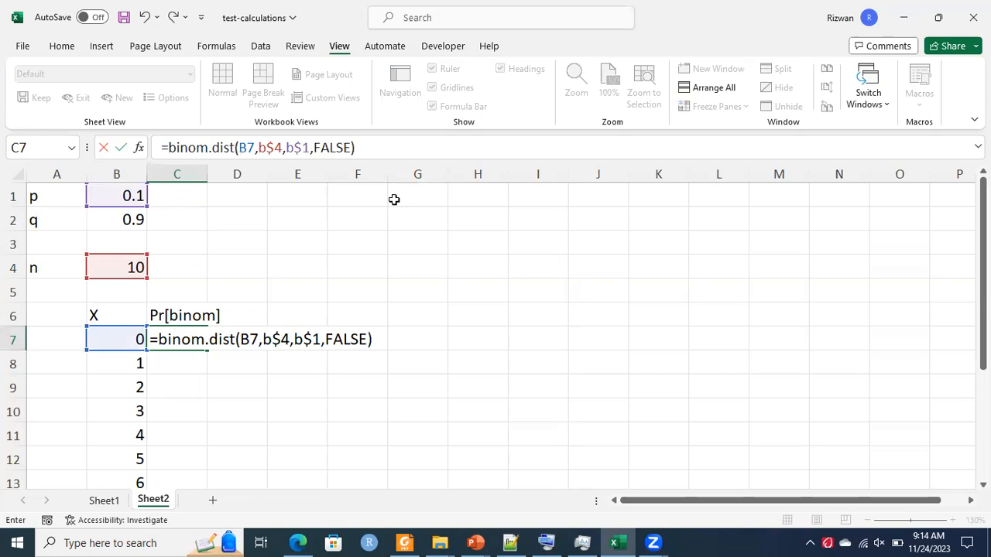
key(Return)
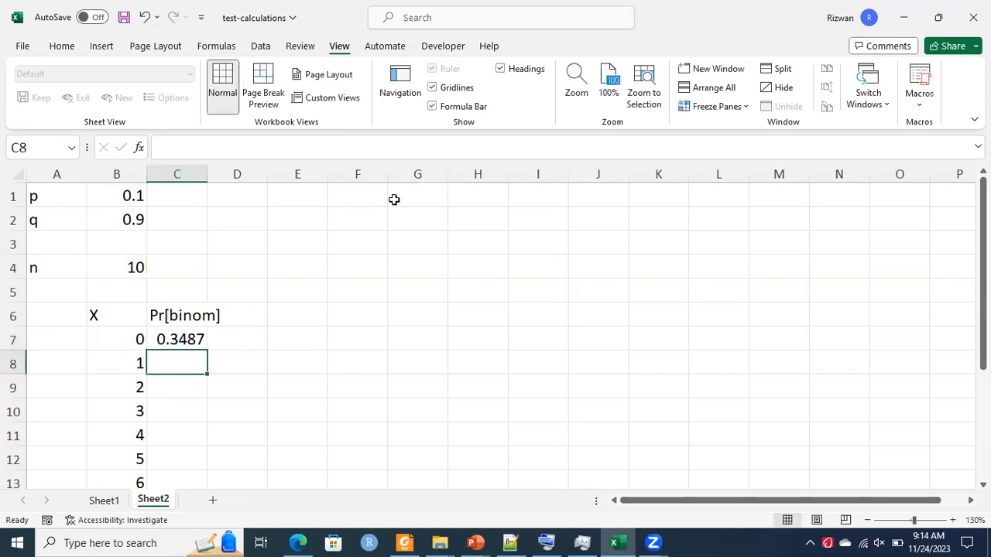
Fill the C7 formula down through C17 and open C17's formula to check its cell references
click(185, 341)
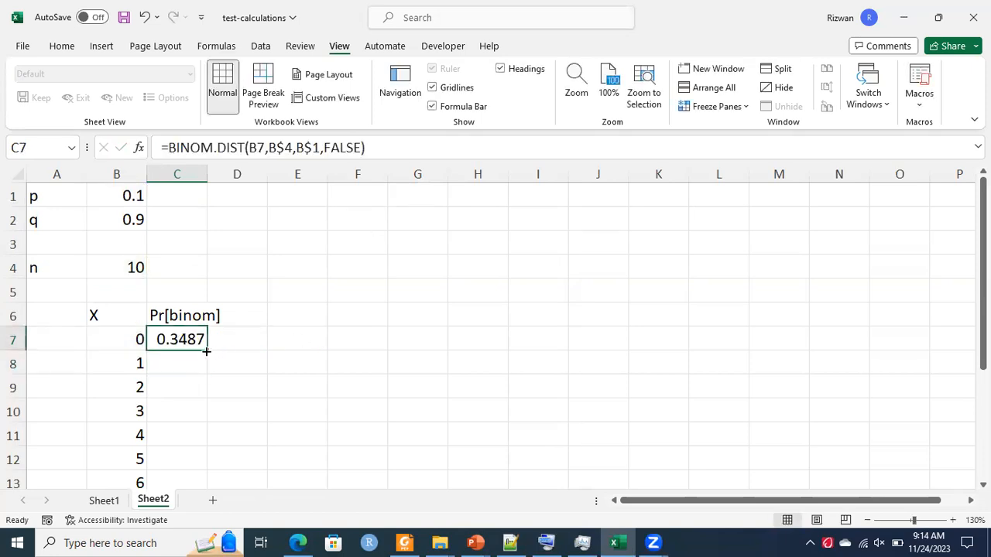
drag(206, 351, 199, 438)
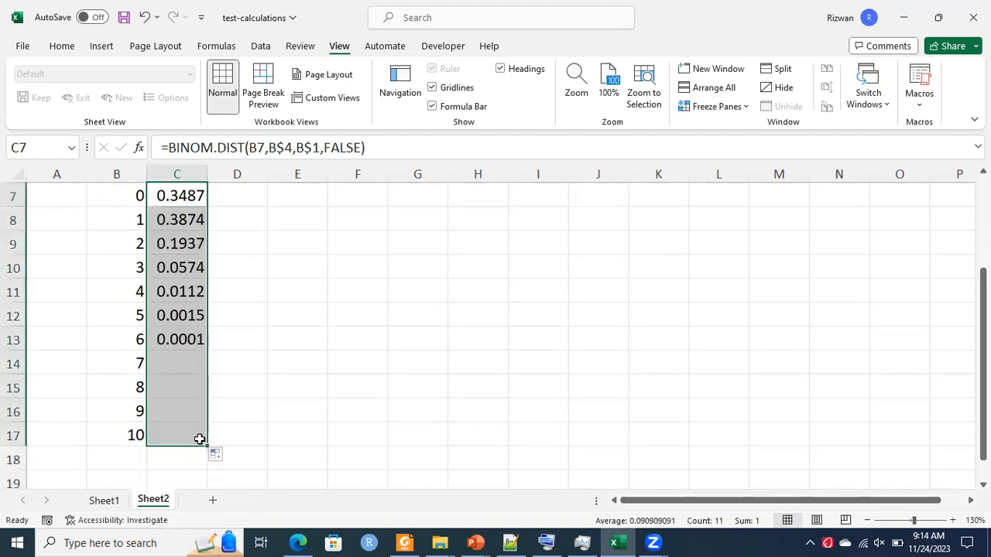
click(245, 394)
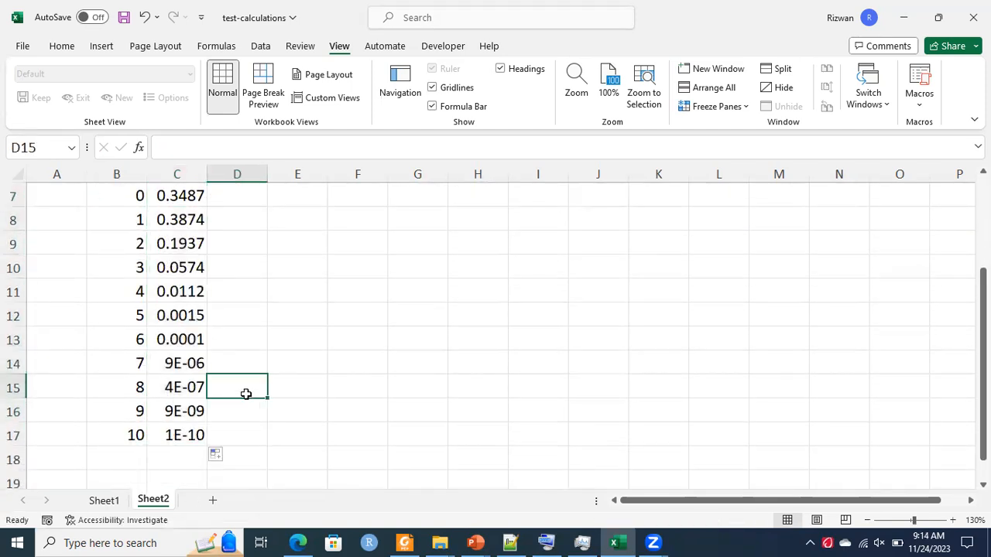
double_click(190, 436)
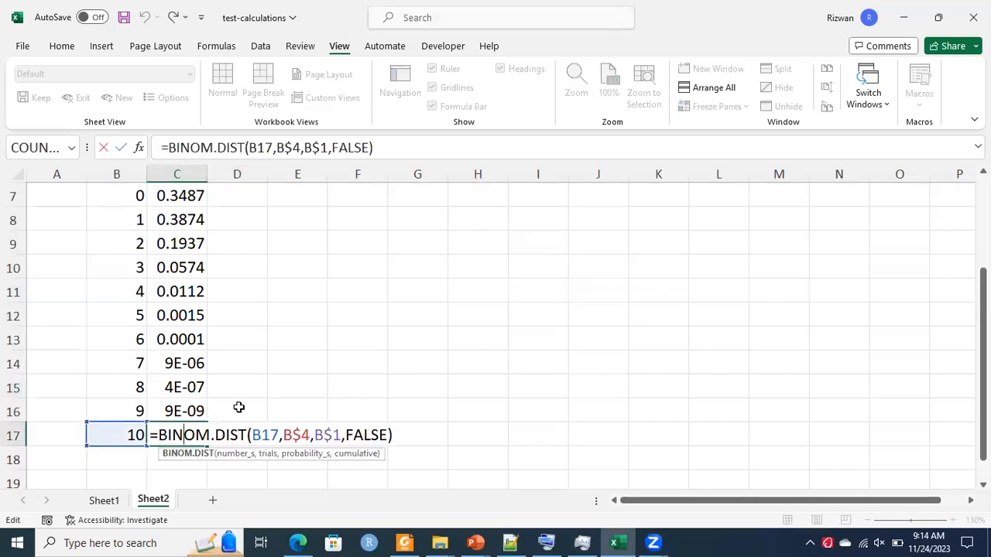
Close C17's formula and review the binomial probabilities in column C against their X values
key(Return)
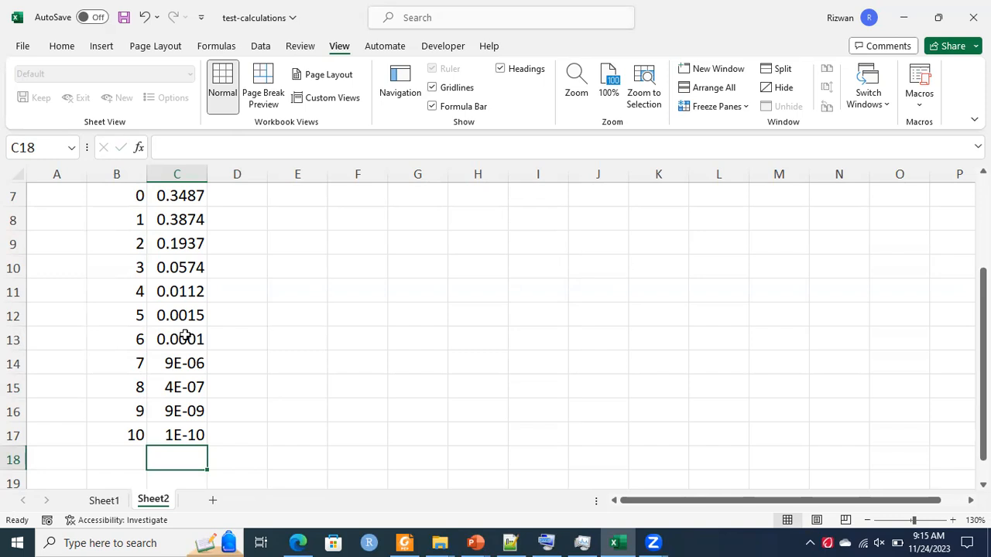
click(253, 319)
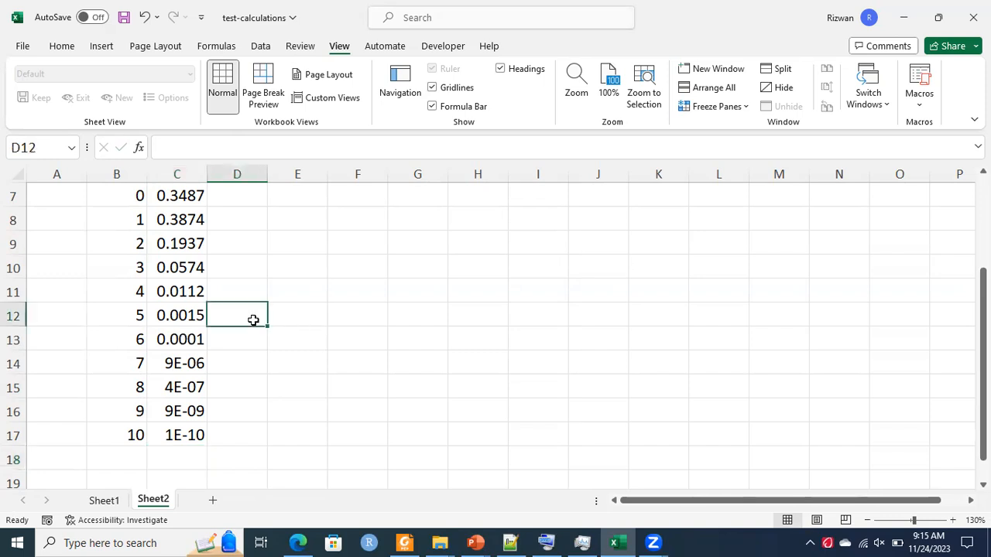
key(Up)
key(Up)
key(Up)
key(Up)
key(Up)
key(Up)
key(Up)
key(Up)
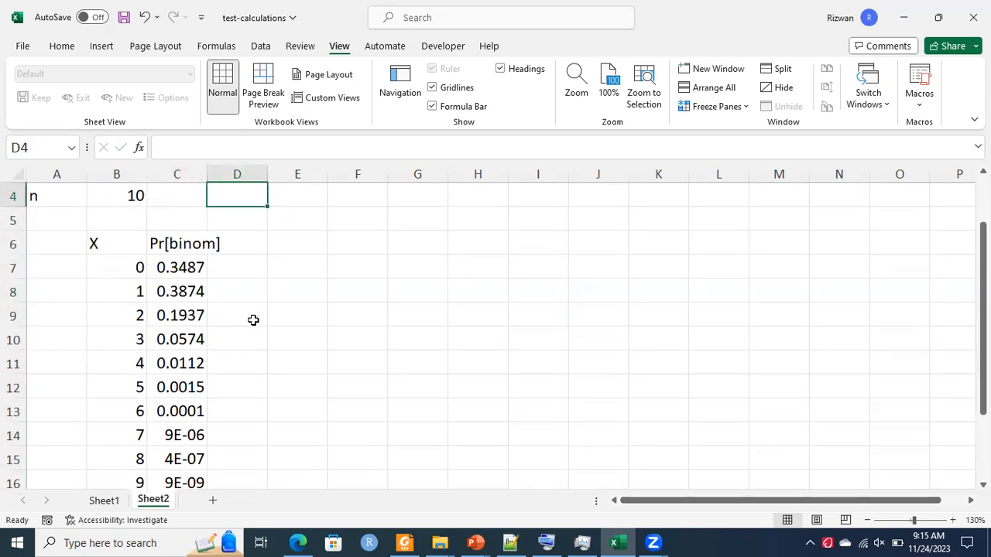
key(Down)
key(Down)
key(Down)
key(Down)
key(Down)
key(Down)
key(Down)
key(Down)
key(Down)
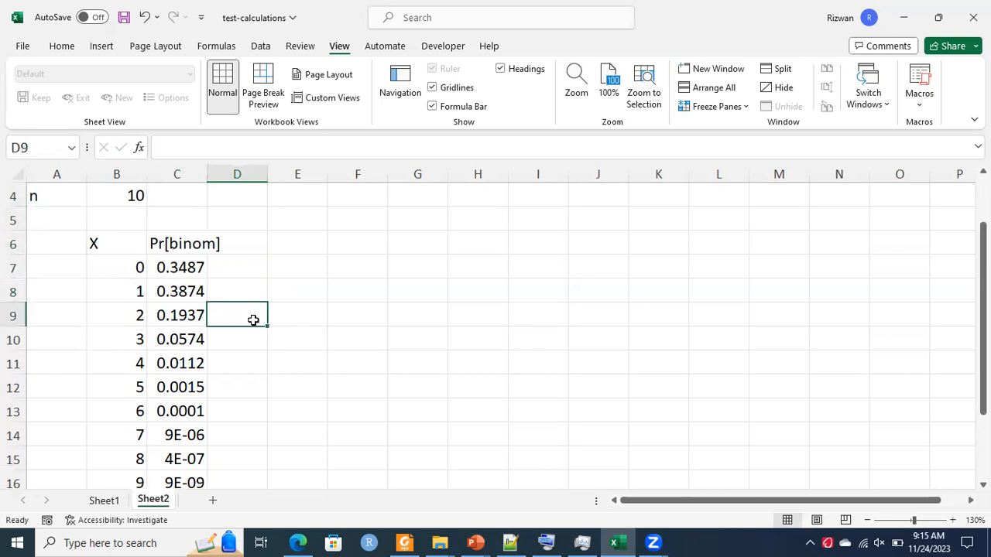
key(Left)
key(Left)
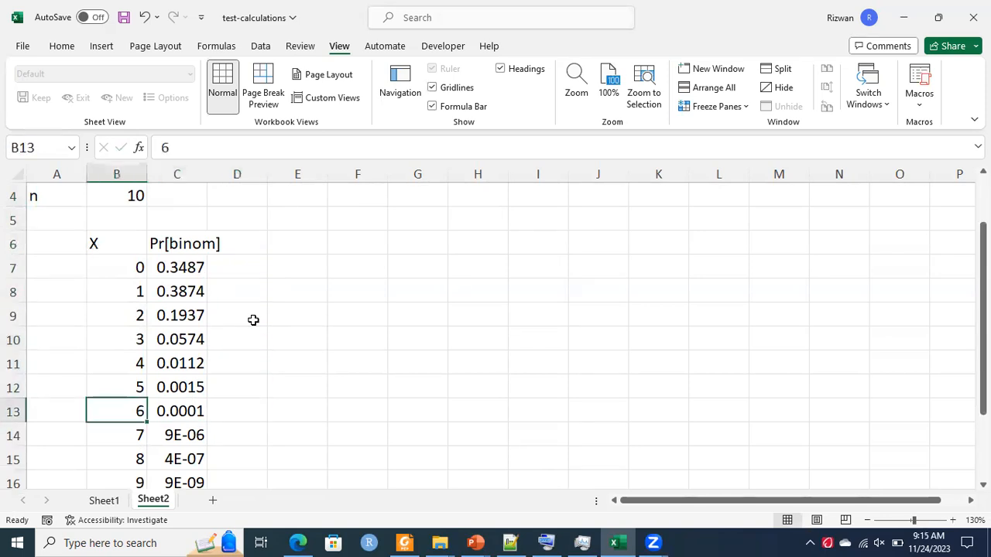
key(Right)
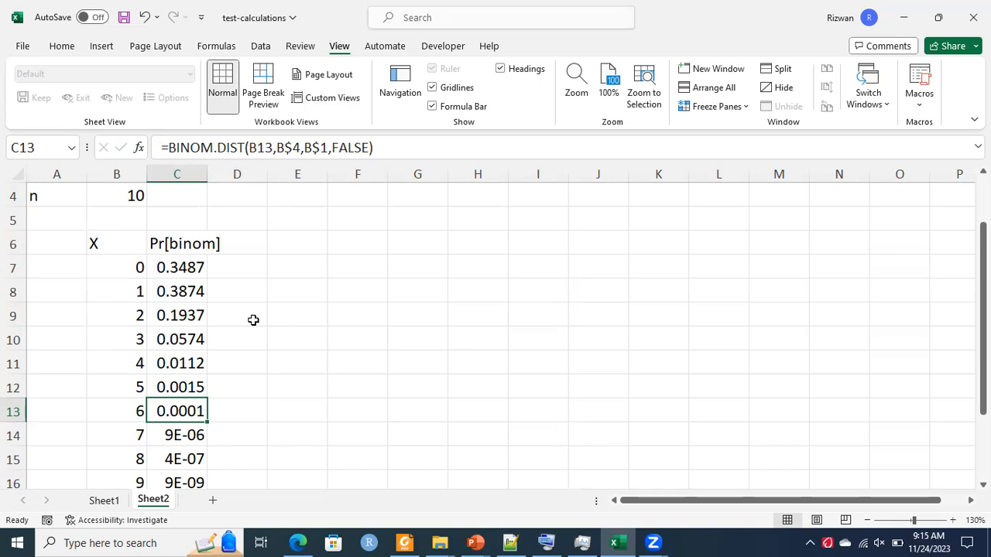
Examine the p, q and n parameters in rows 1 to 4 above the probability table
key(Up)
key(Up)
key(Up)
key(Up)
key(Up)
key(Up)
key(Up)
key(Up)
key(Up)
key(Up)
key(Up)
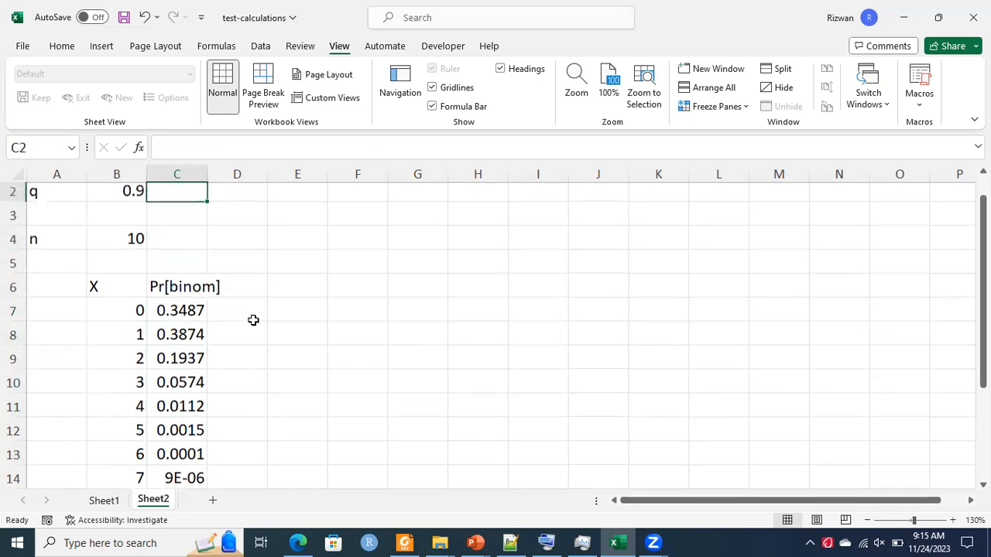
key(Up)
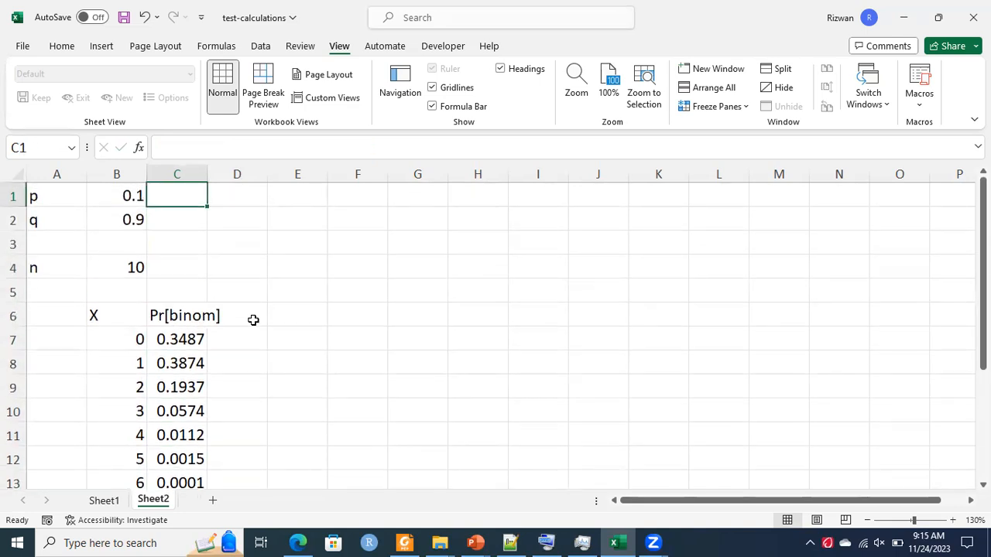
key(Left)
key(Left)
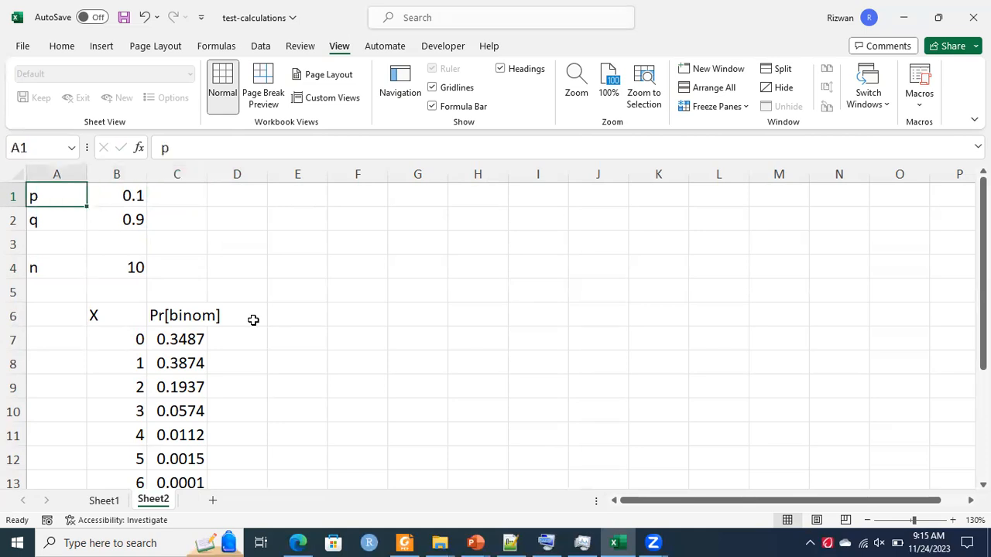
key(Right)
key(Right)
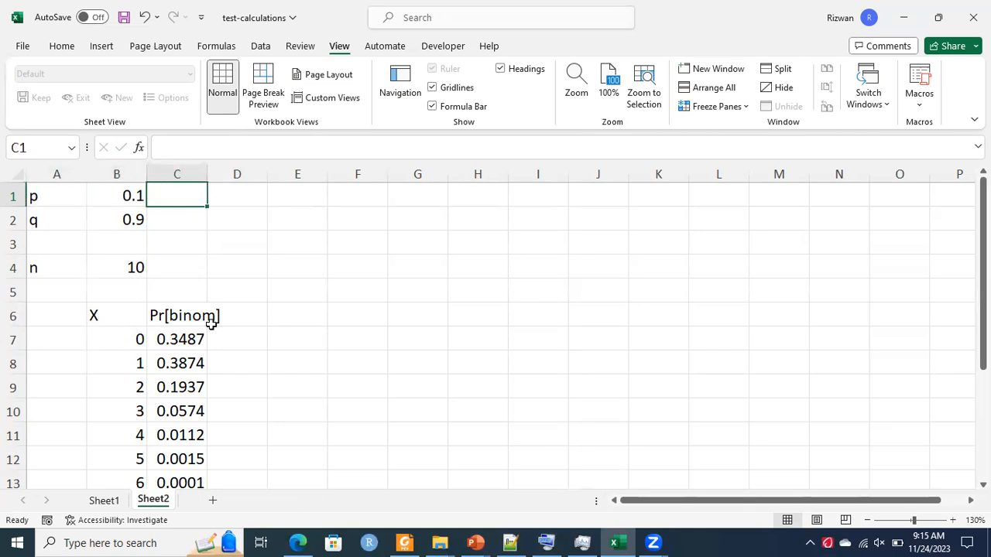
Insert a 2-D clustered column chart and place it beside the table, starting at about column G, row 4
click(101, 47)
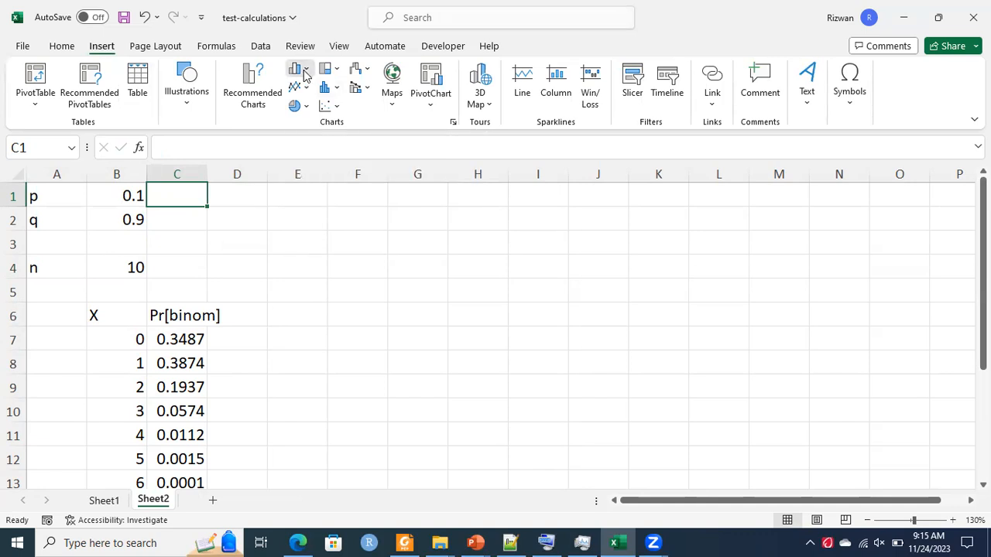
click(306, 74)
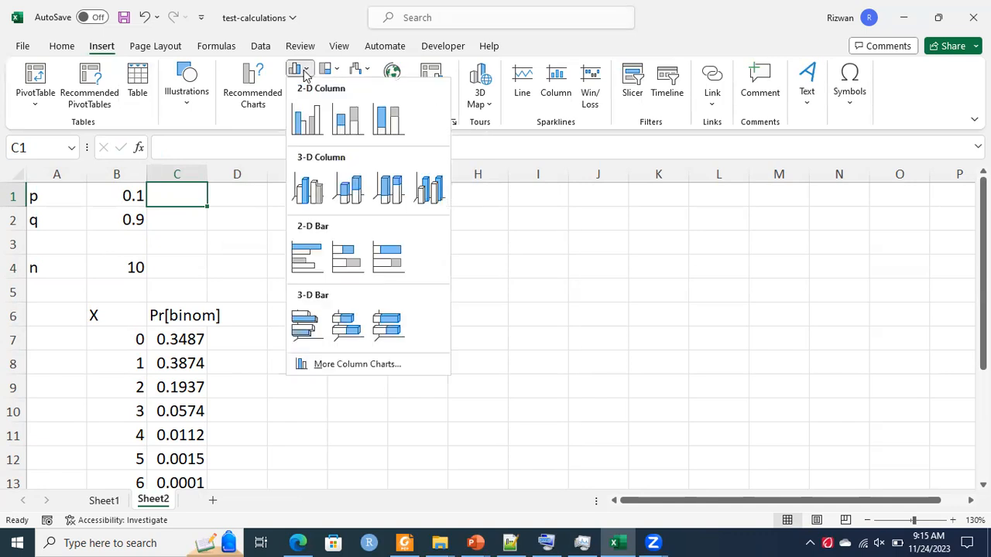
click(308, 120)
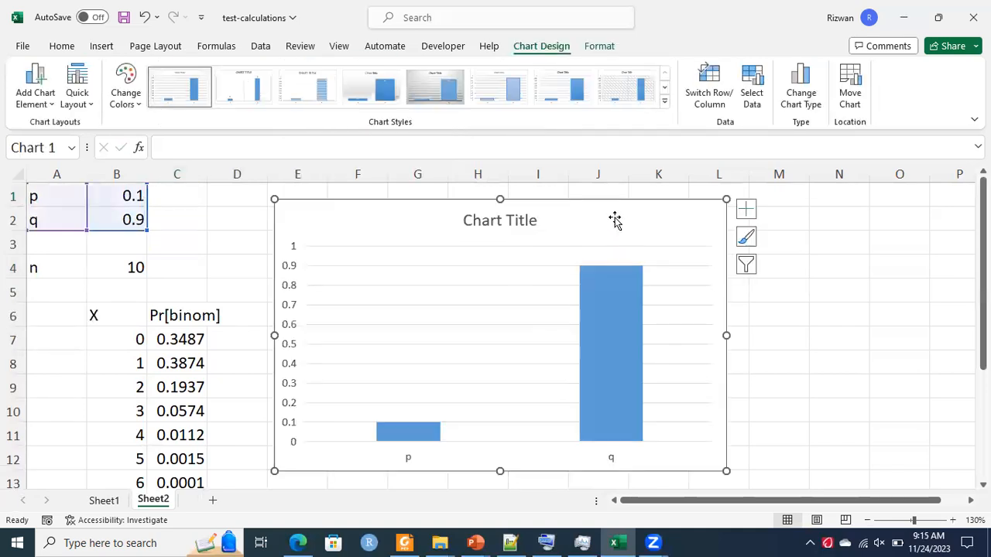
drag(613, 220, 740, 281)
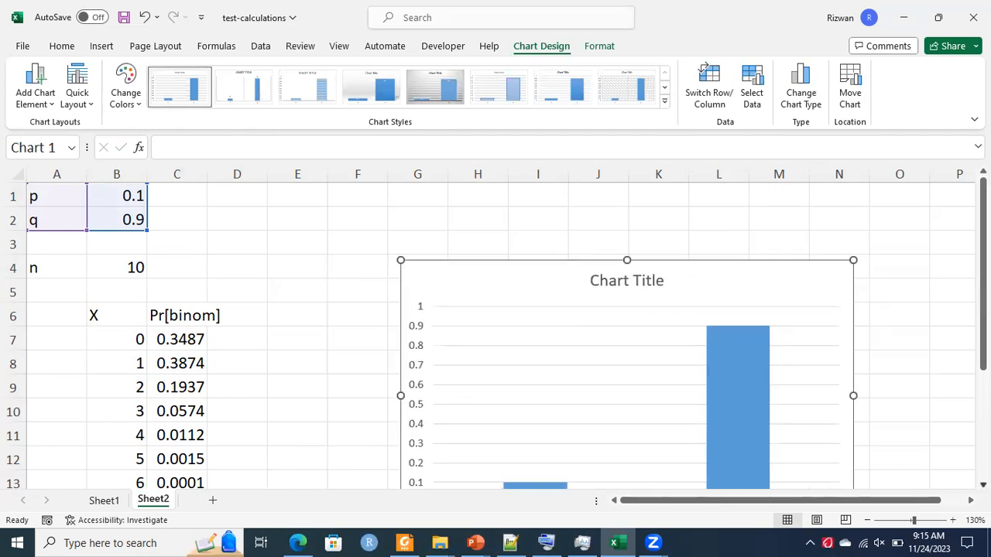
scroll(776, 375, down, 1)
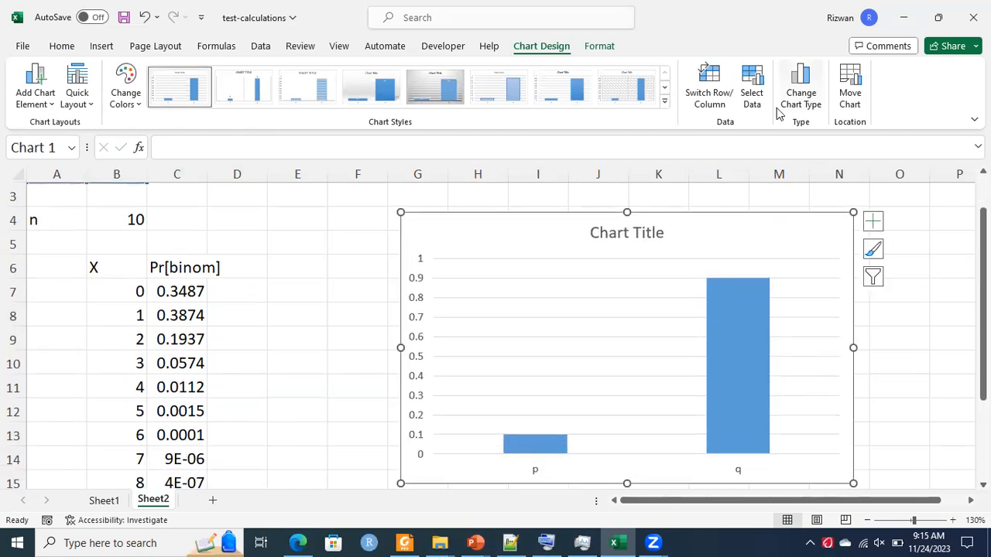
Remove the default series based on p and q from the chart's data source
click(750, 74)
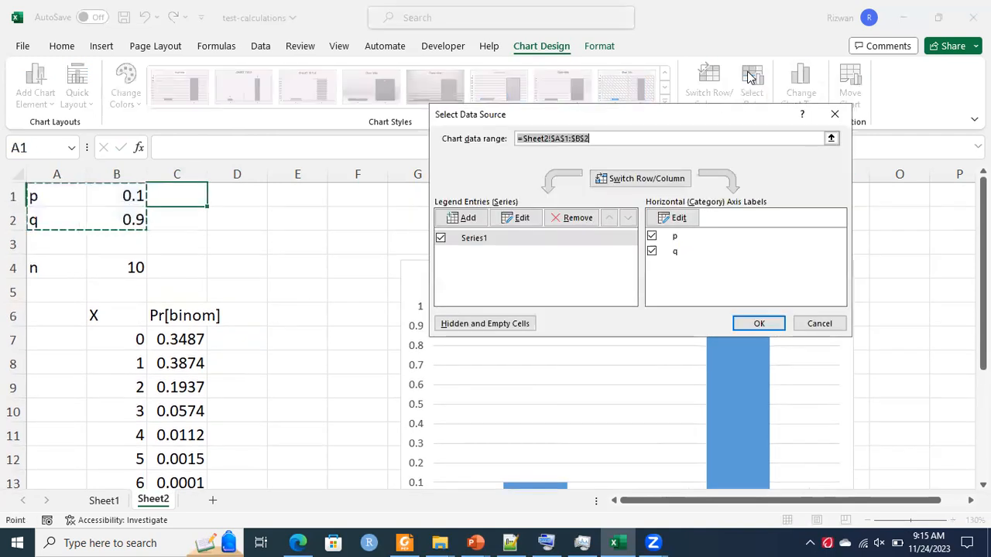
click(503, 239)
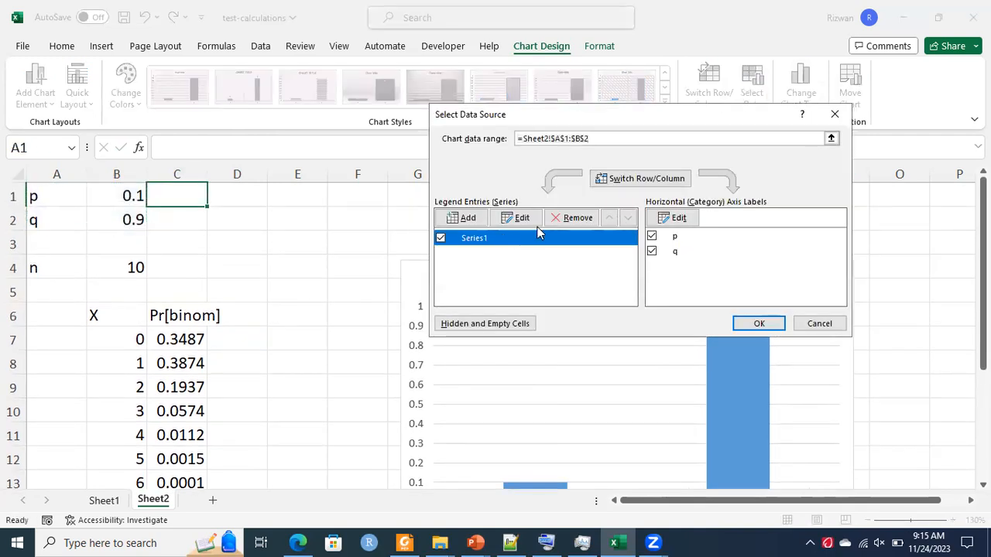
click(563, 219)
Add a new chart series using the binomial probabilities in Sheet2 C7:C17 as its values
click(465, 218)
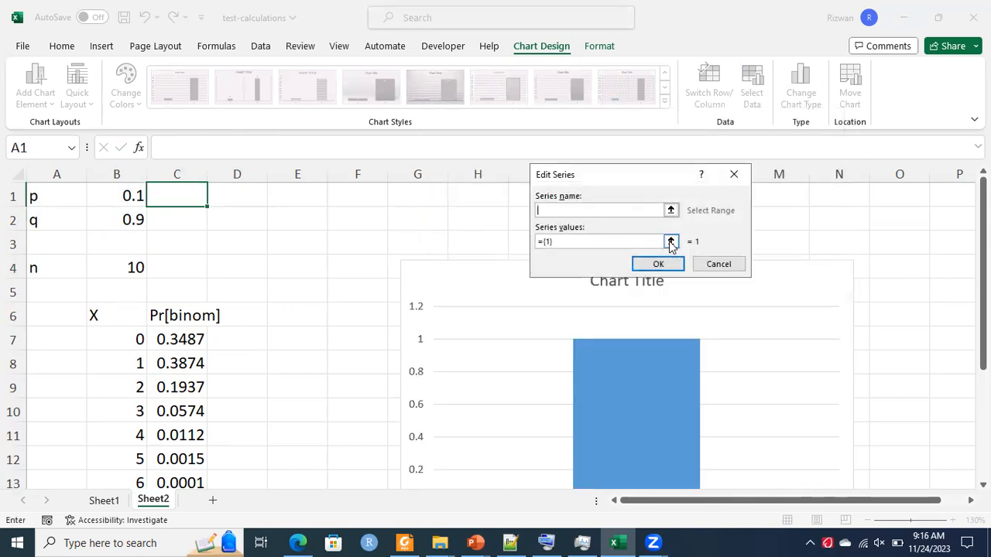
click(670, 241)
click(669, 243)
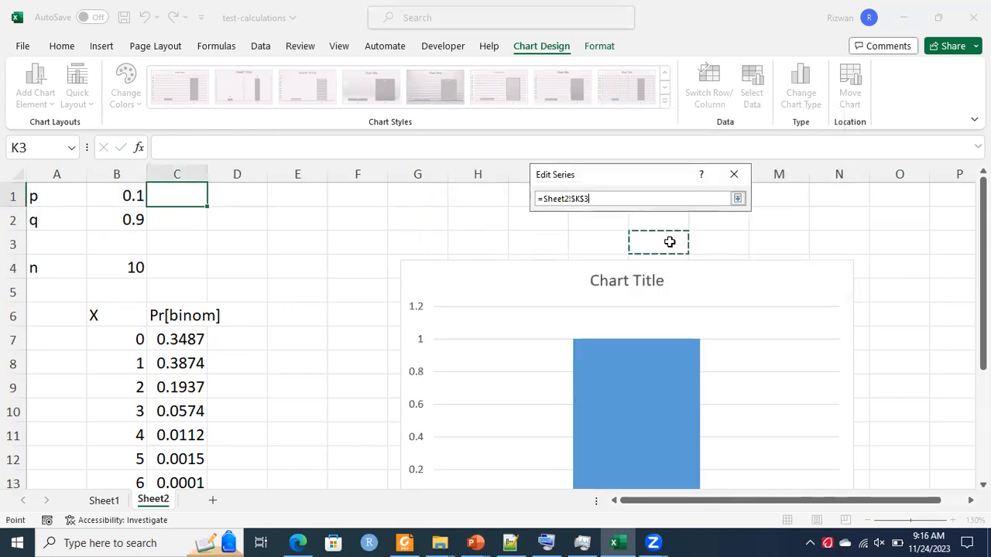
click(173, 339)
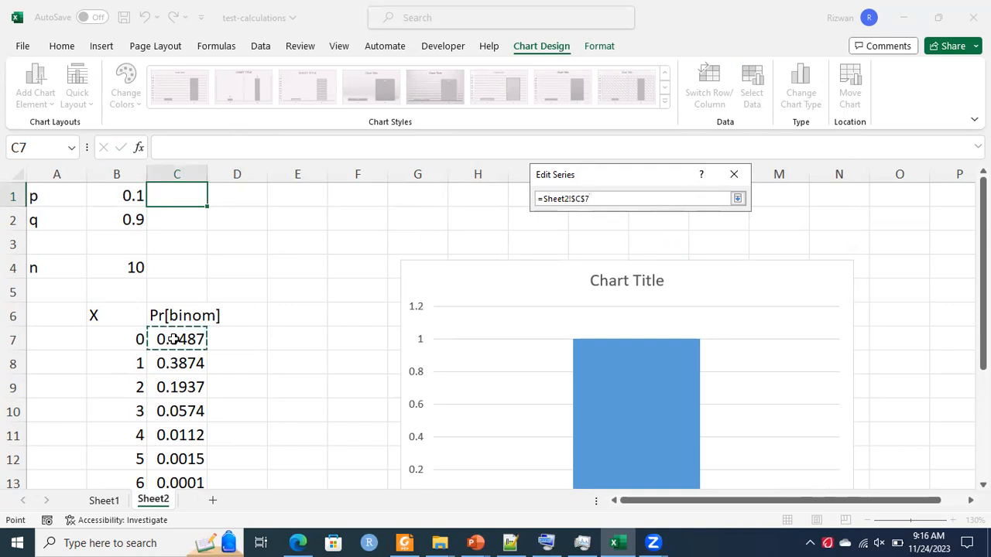
key(shift+Down)
key(shift+Down)
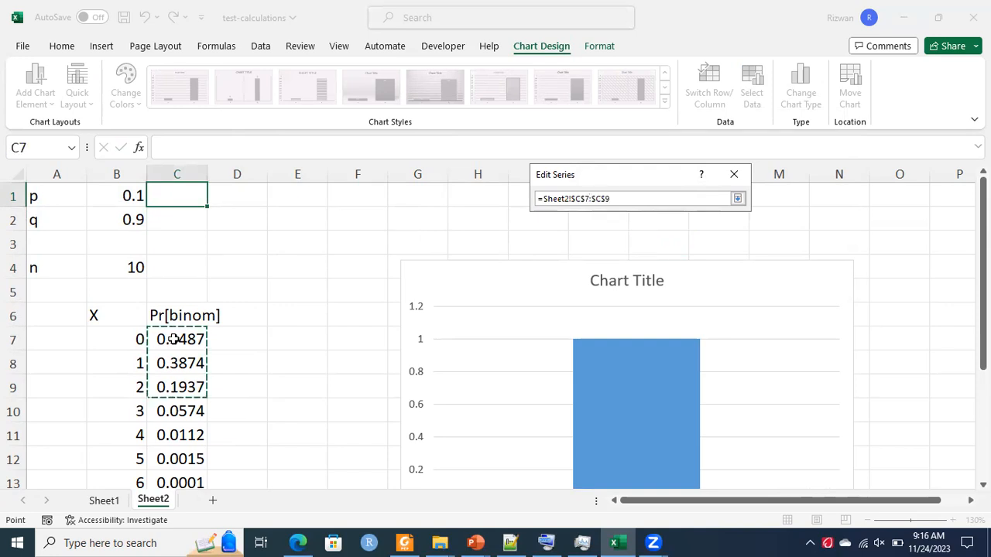
key(shift+Down)
key(shift+Down)
key(shift+Down)
key(shift+Down)
key(shift+Down)
key(shift+Down)
key(shift+Down)
key(shift+Down)
key(shift+Down)
key(shift+Down)
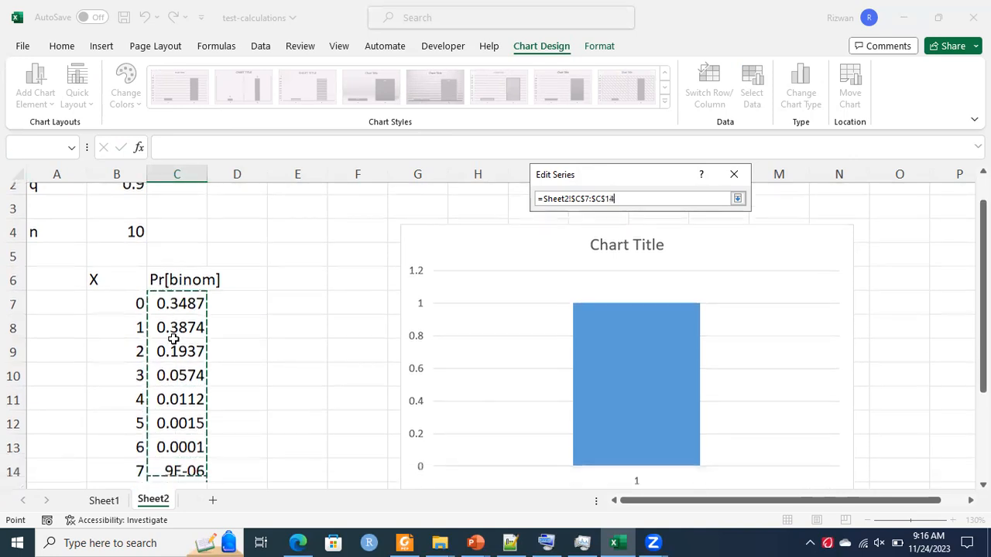
key(shift+Up)
key(shift+Up)
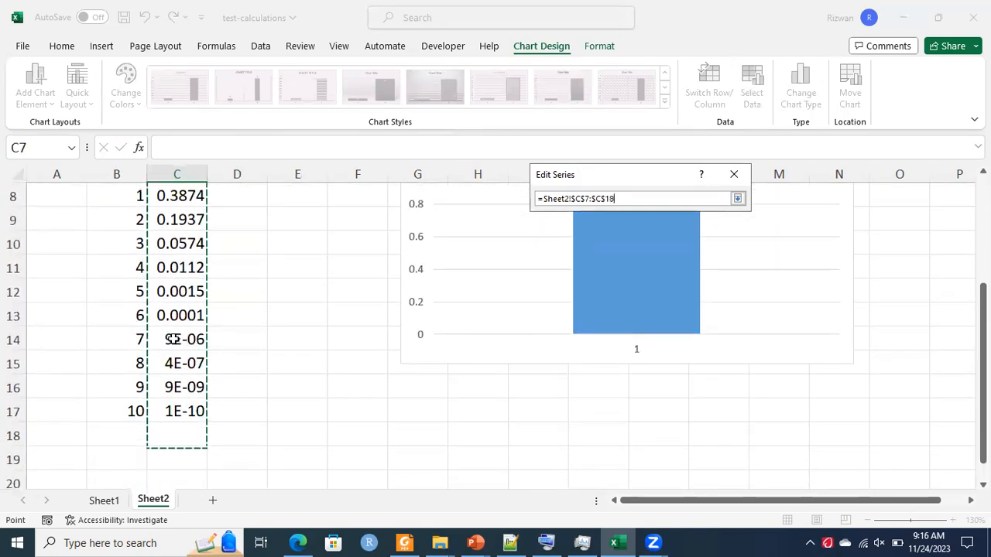
click(737, 198)
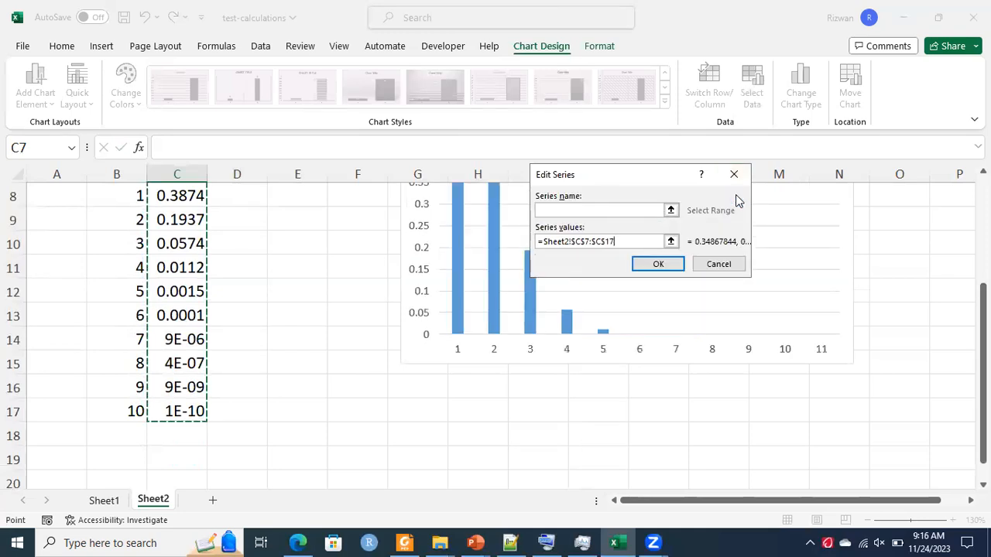
click(657, 264)
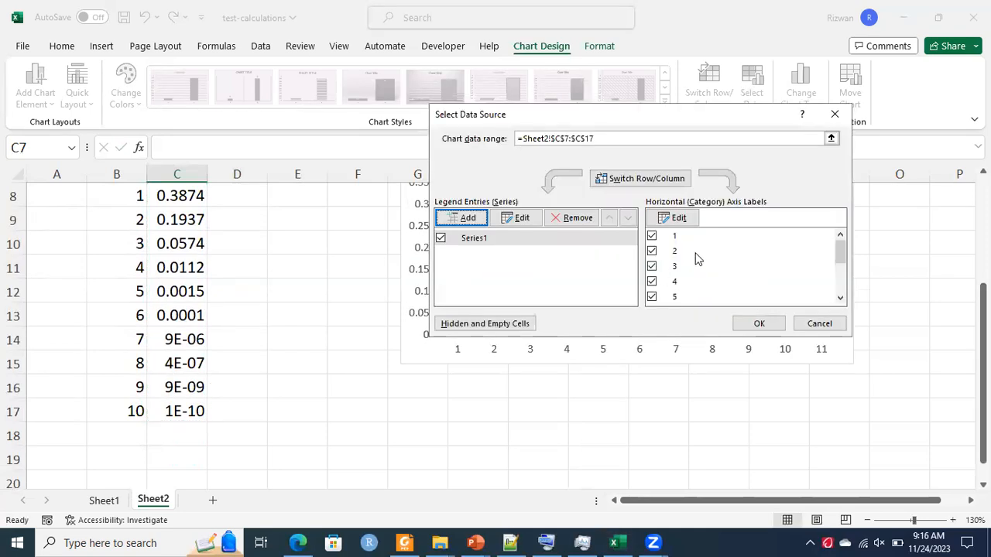
Set the chart's horizontal axis labels to the X values in B7:B17 and apply the data source changes
click(674, 218)
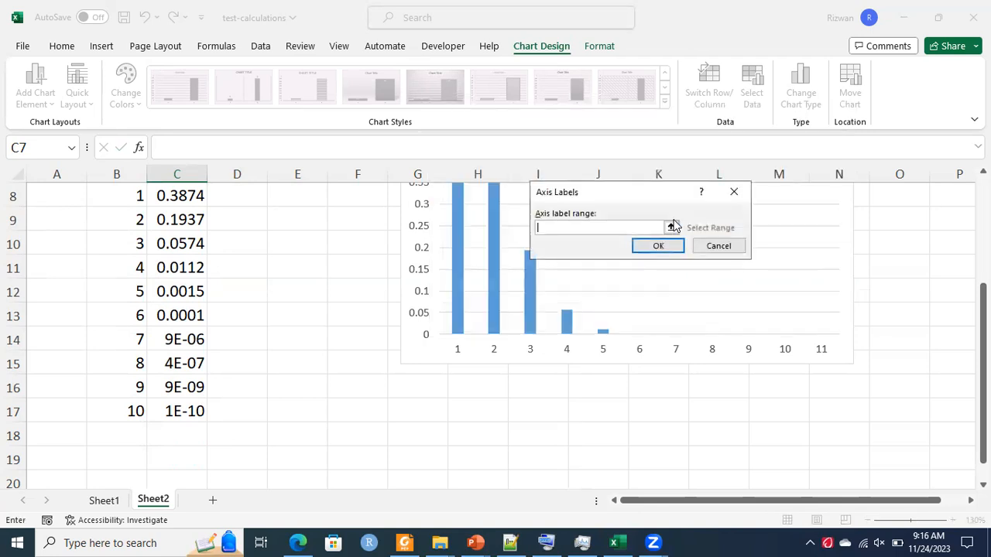
click(122, 208)
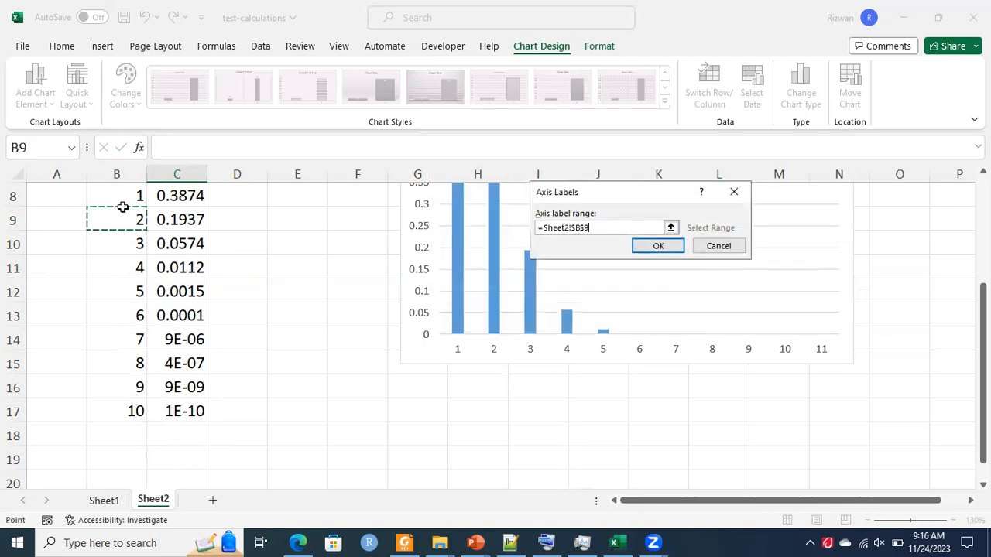
key(Up)
key(Up)
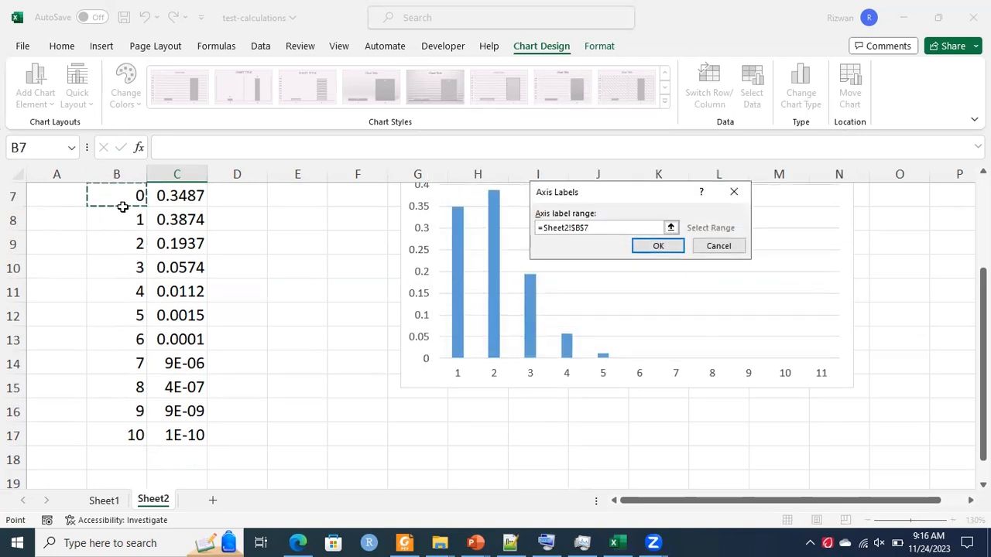
key(shift+Down)
key(shift+Down)
key(shift+Down)
key(shift+Down)
key(shift+Down)
key(shift+Down)
key(shift+Down)
key(shift+Down)
key(shift+Down)
key(shift+Down)
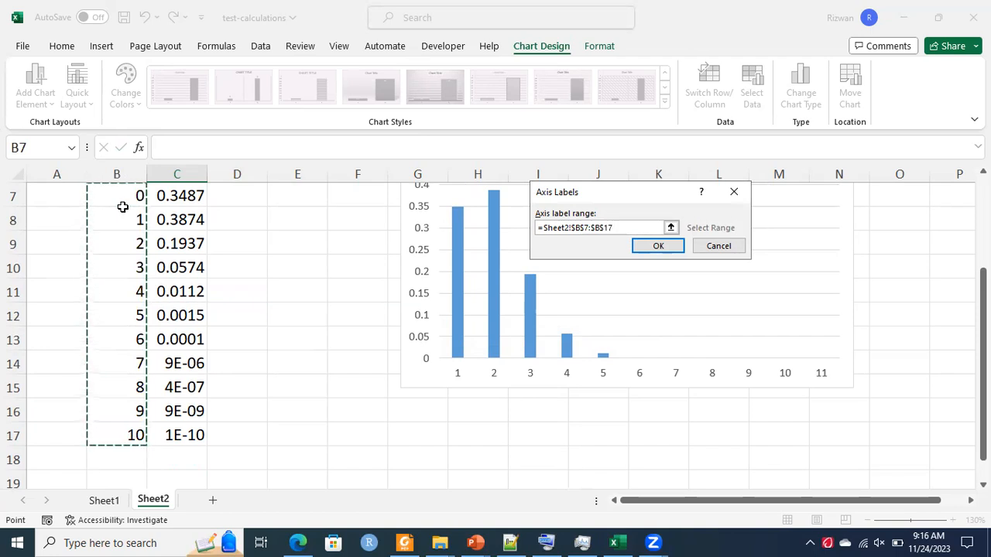
click(654, 246)
click(760, 324)
click(318, 330)
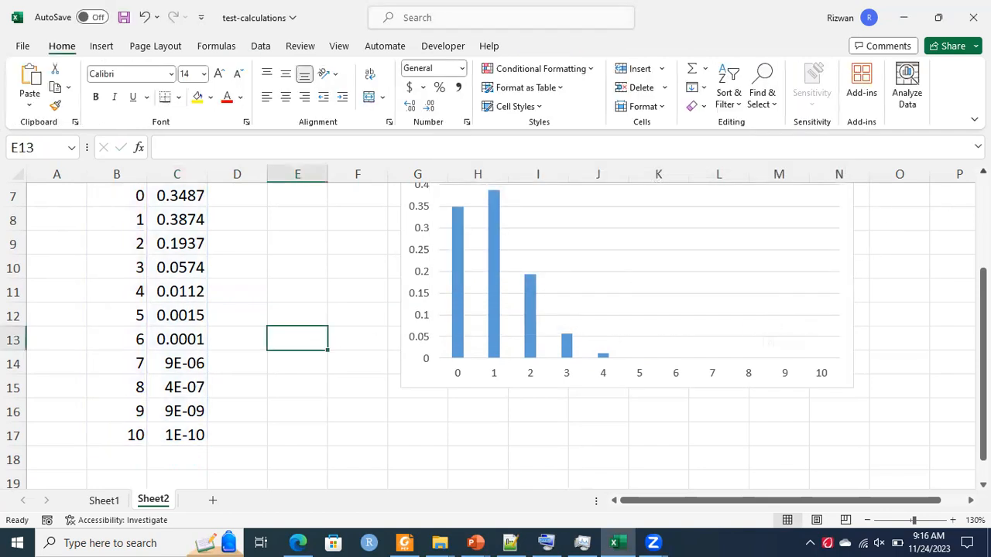
Move the column chart up to row 1 with its edge at about column H
scroll(495, 336, up, 1)
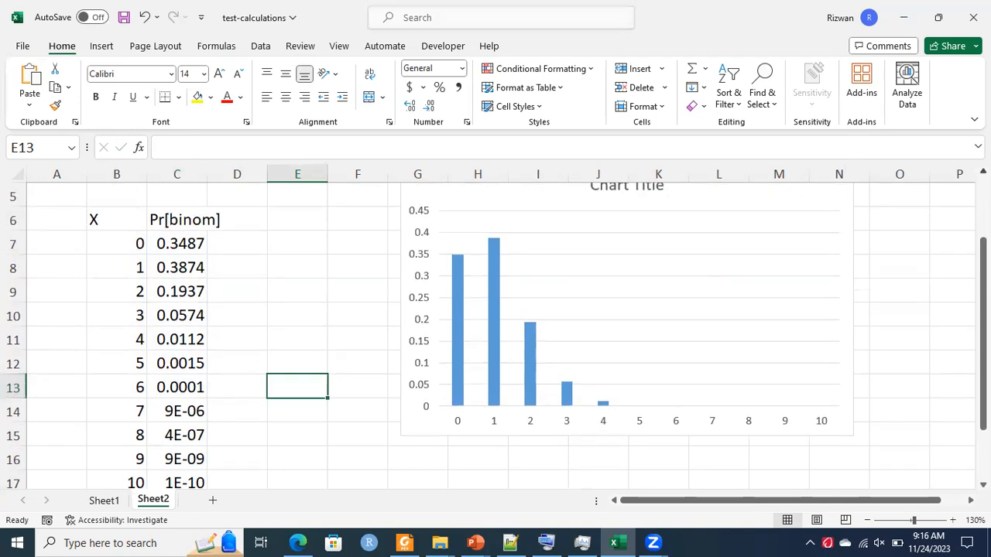
scroll(496, 333, up, 2)
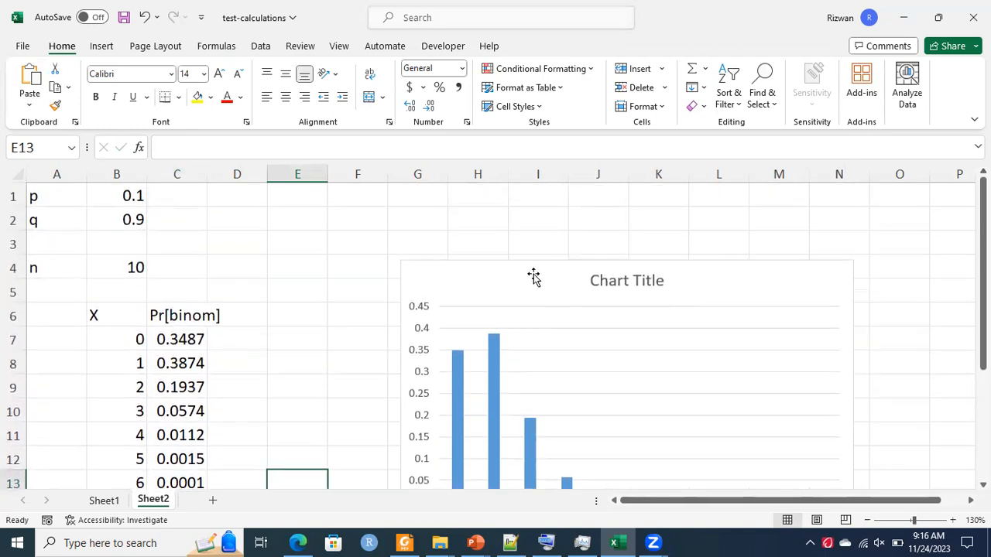
drag(533, 276, 595, 212)
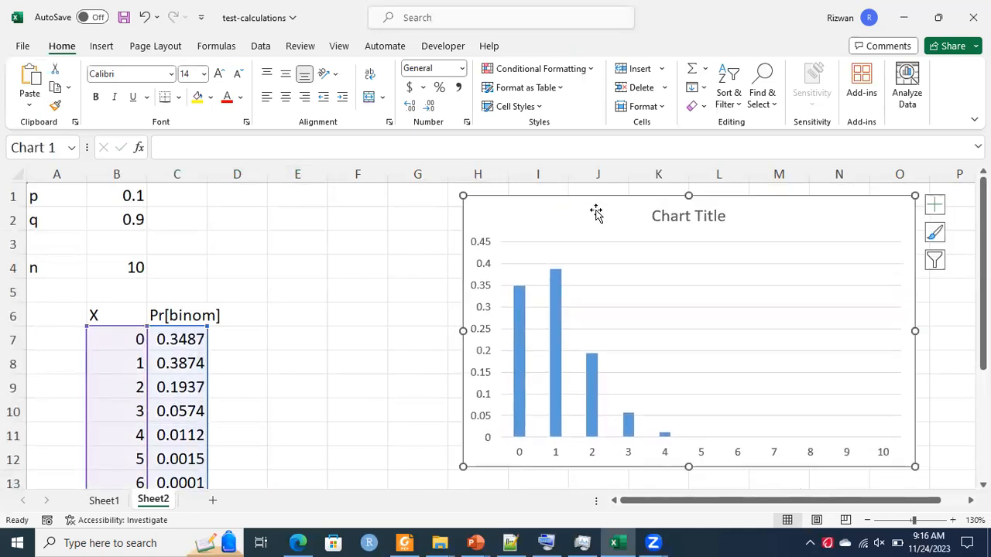
Enter the label "meu" in cell E4
click(325, 266)
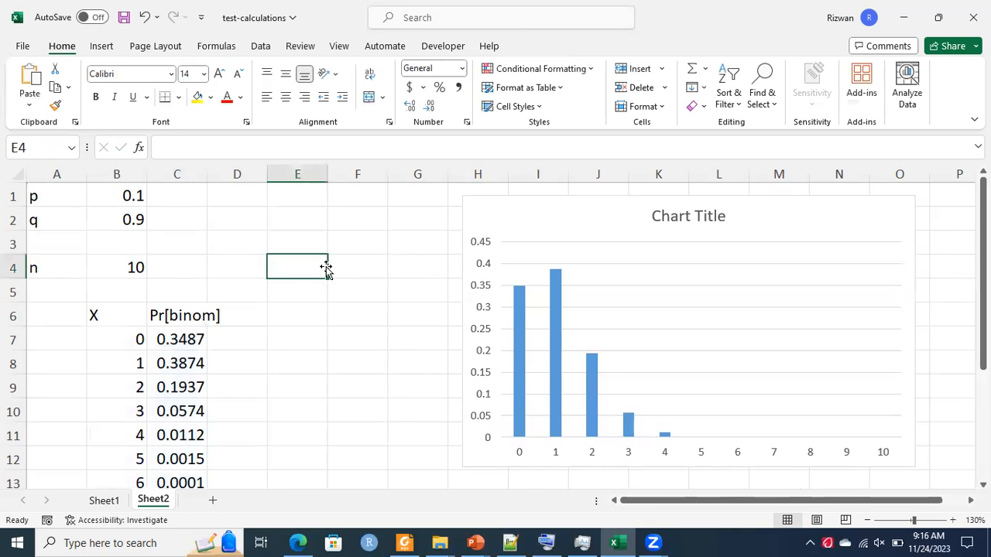
text(meu)
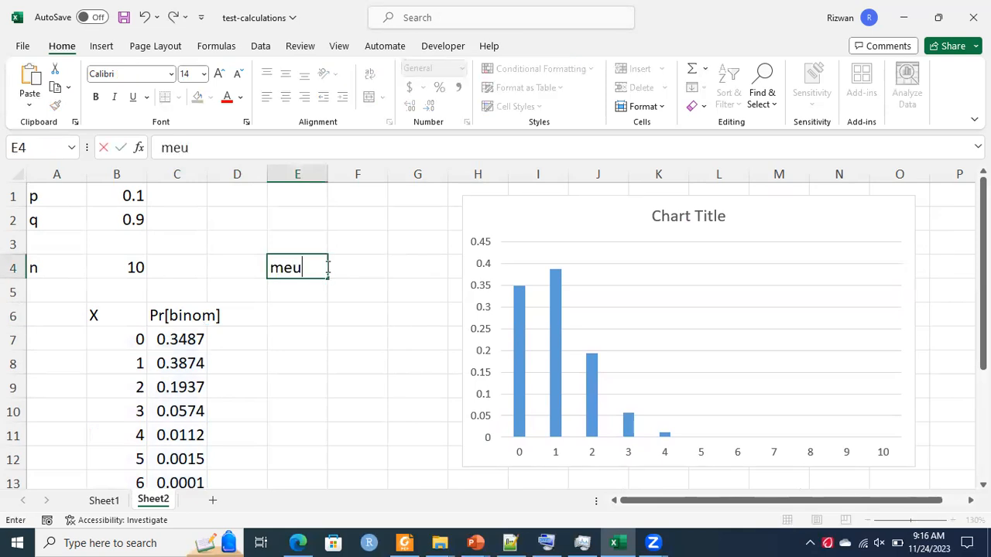
key(Tab)
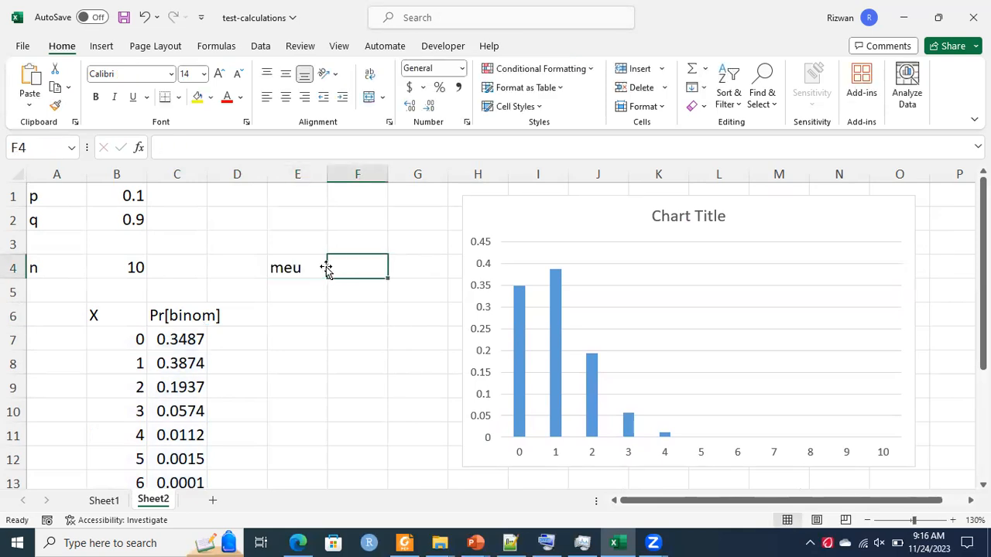
Start a formula in F4 beside the meu label with a reference to n in B4
text(=)
key(Left)
key(Left)
key(Left)
key(Left)
key(Left)
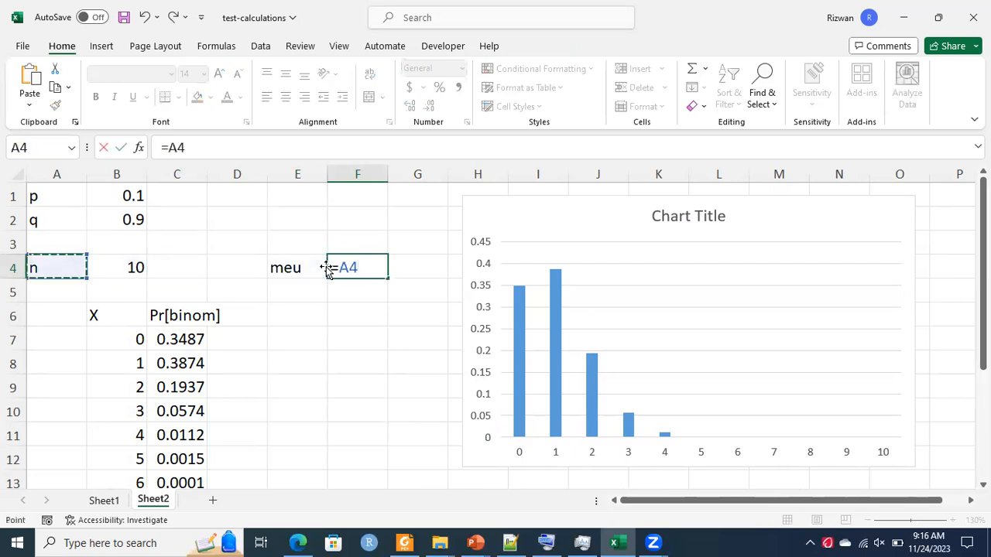
key(Right)
key(Right)
text(*)
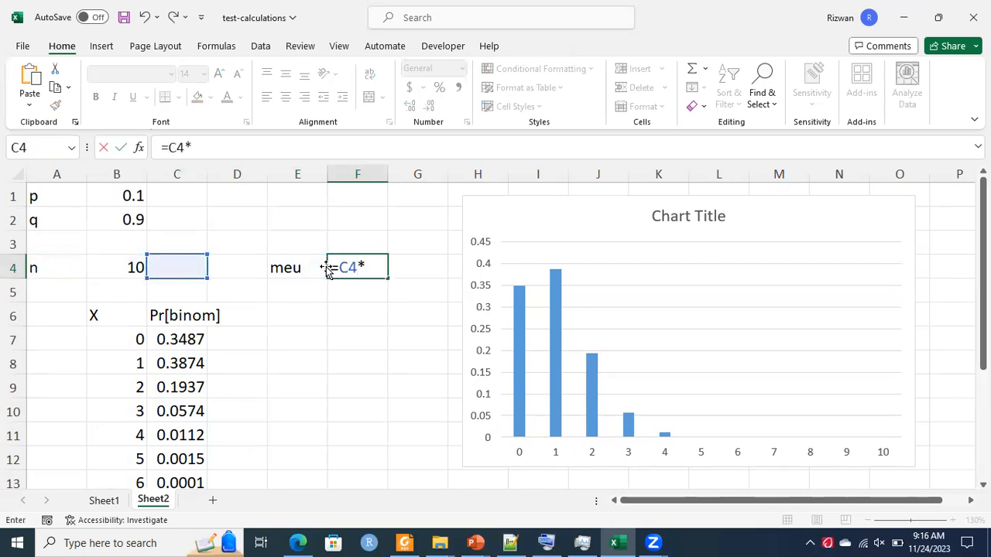
key(BackSpace)
key(BackSpace)
key(Left)
key(Left)
key(Left)
key(Left)
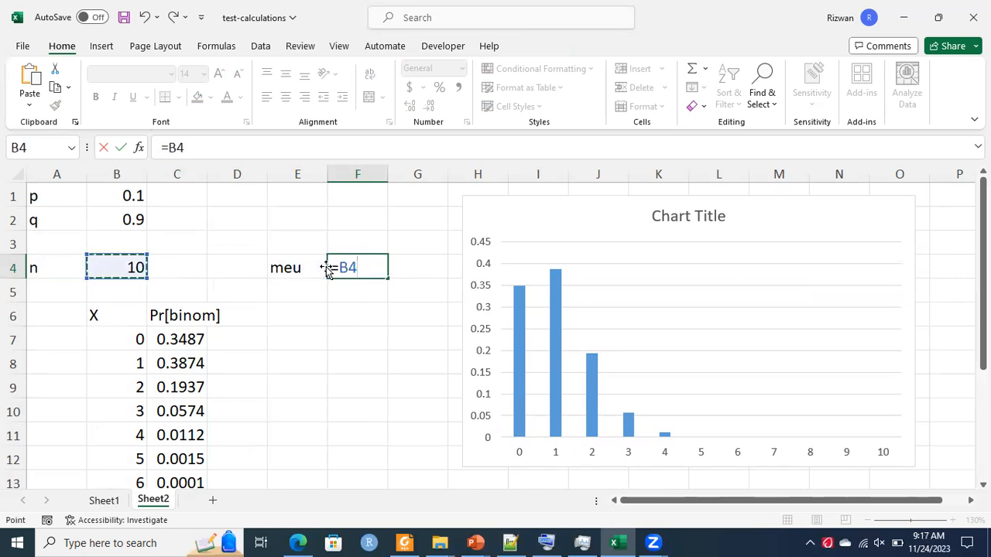
Complete the mean formula in F4 by multiplying n by p, as =B4*B1
text(*)
key(Up)
key(Up)
key(Up)
key(Left)
key(Left)
key(Left)
key(Left)
key(Left)
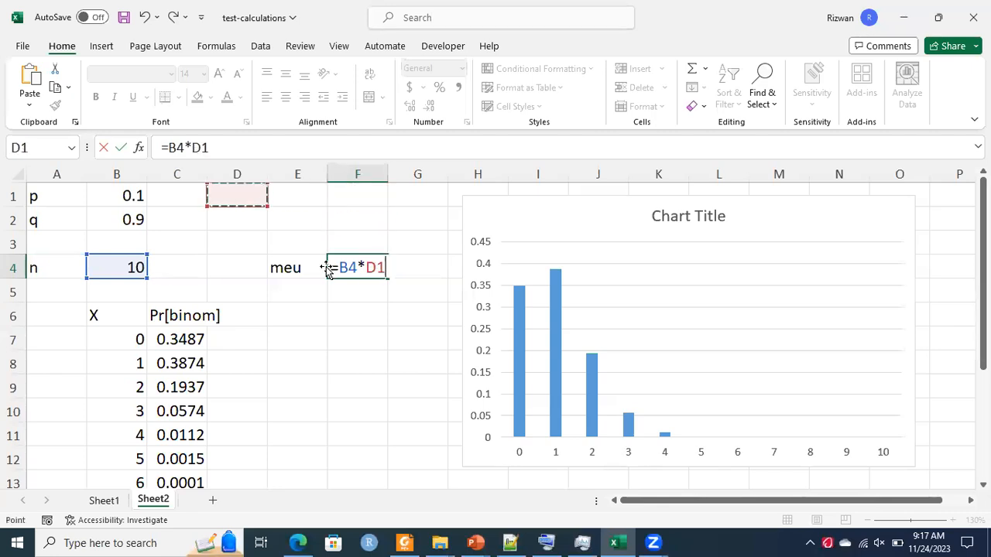
key(Right)
key(Right)
key(Left)
key(Left)
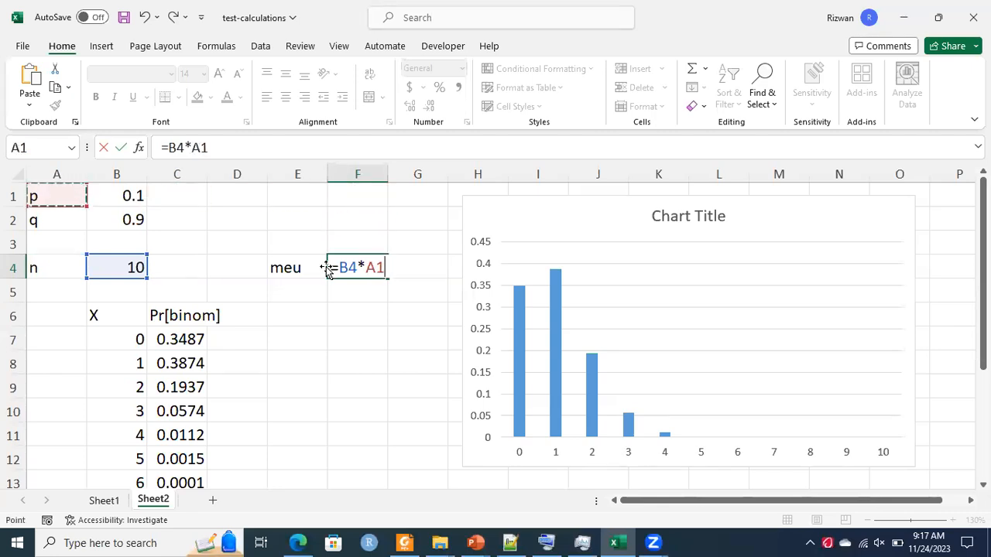
click(129, 196)
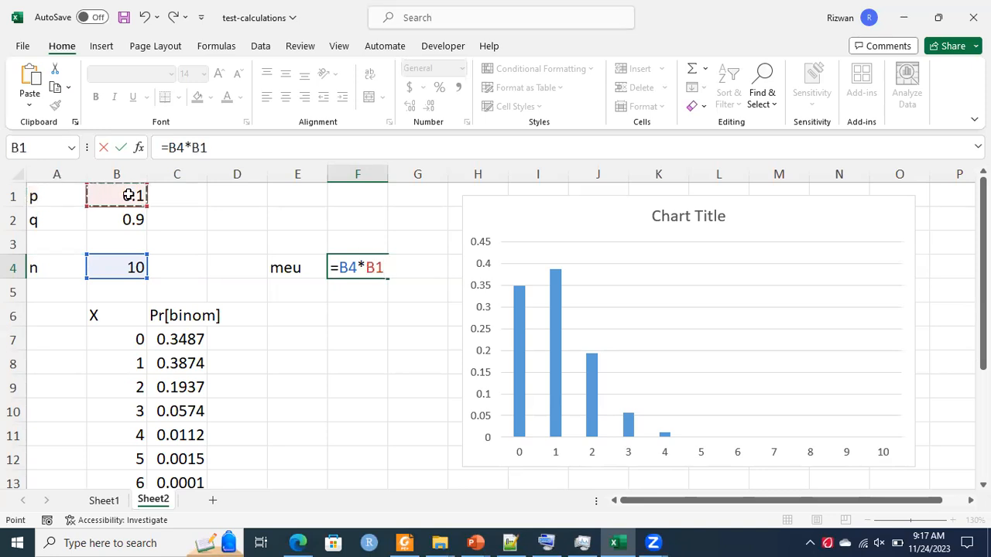
key(Return)
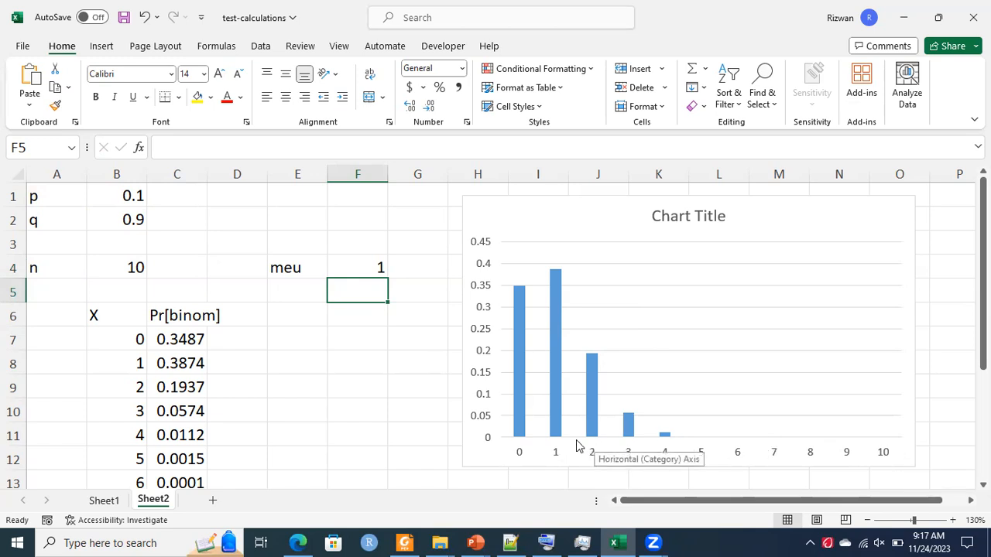
Set p in B1 to 0.05 and inspect the binomial probability cells for X = 5 and X = 6
click(120, 194)
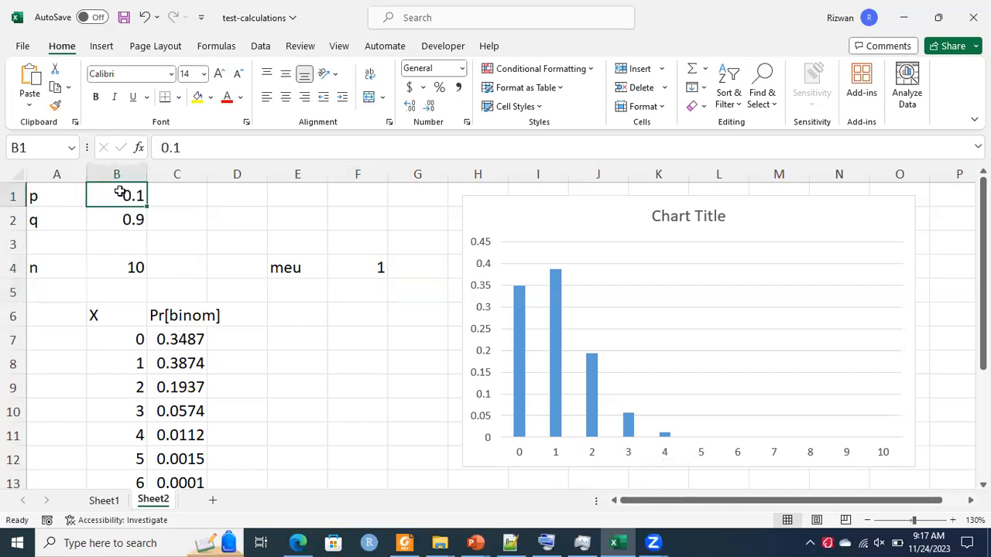
text(0)
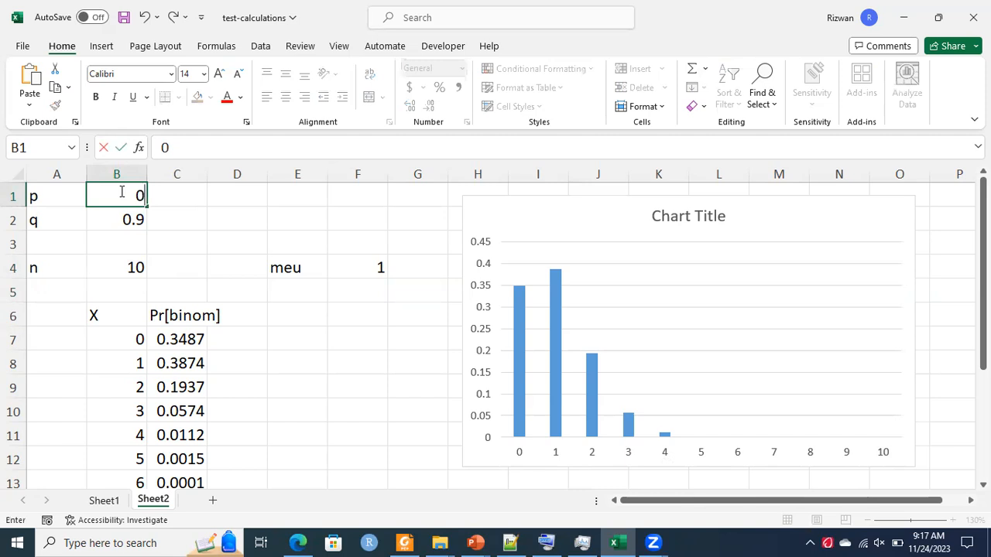
key(BackSpace)
text(0.05)
key(Return)
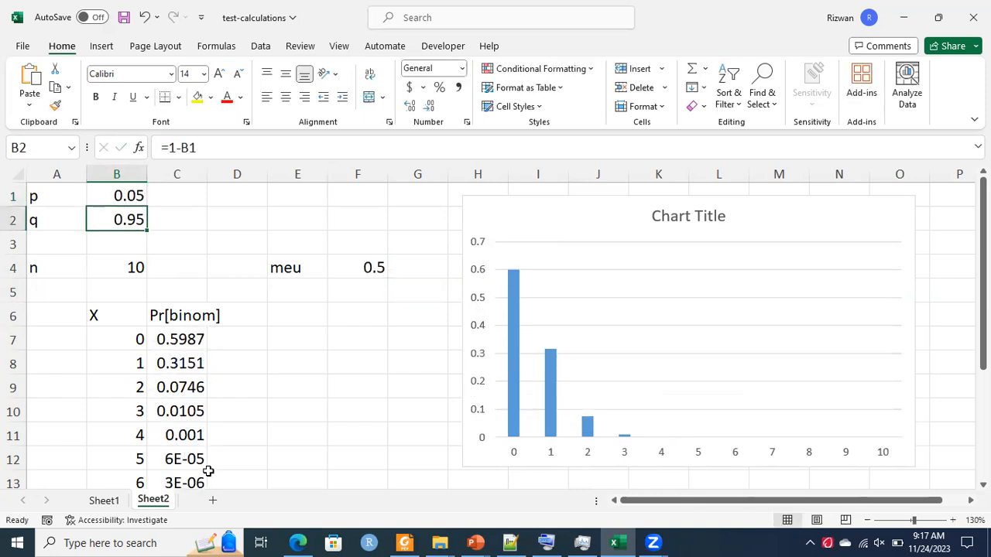
click(183, 462)
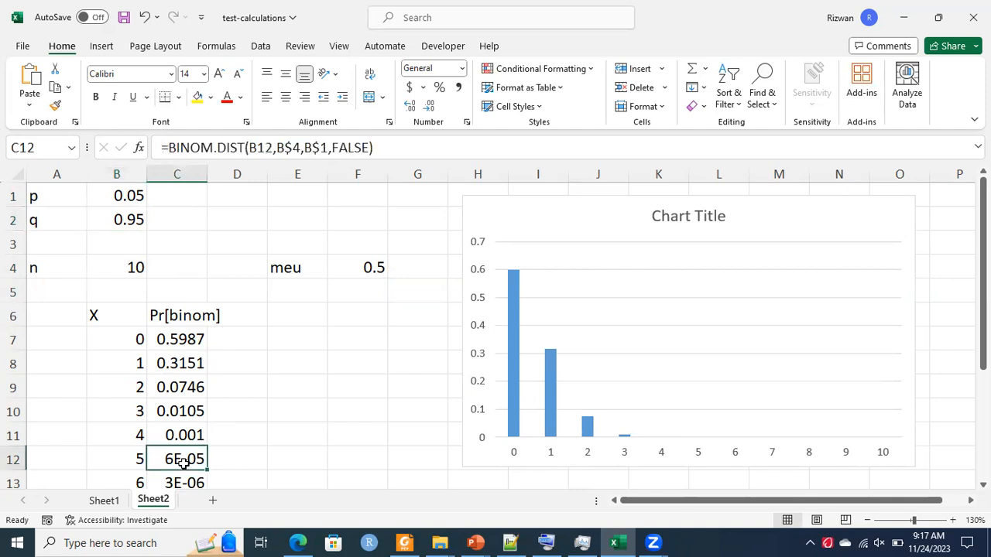
click(180, 483)
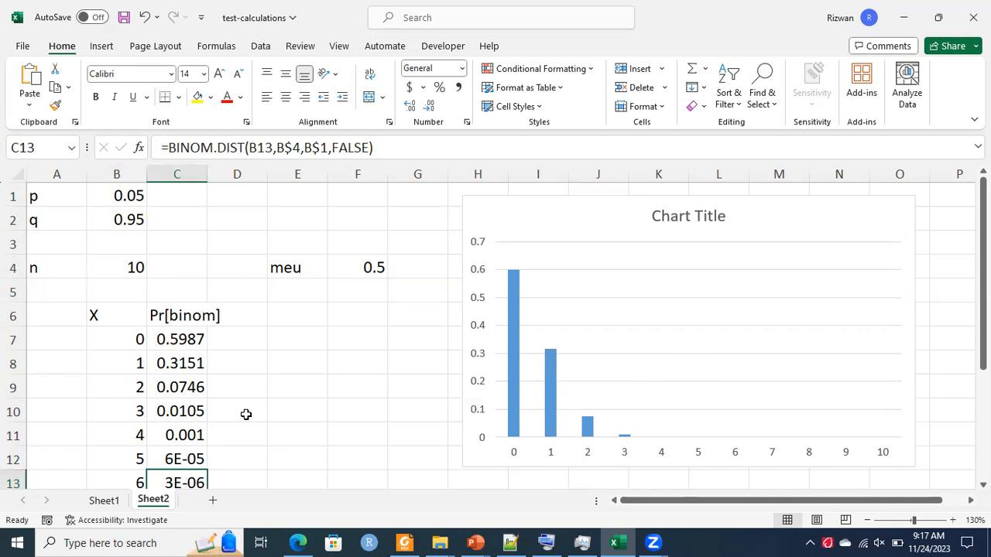
Set p in B1 to 0.5 to see how the distribution chart changes
click(124, 194)
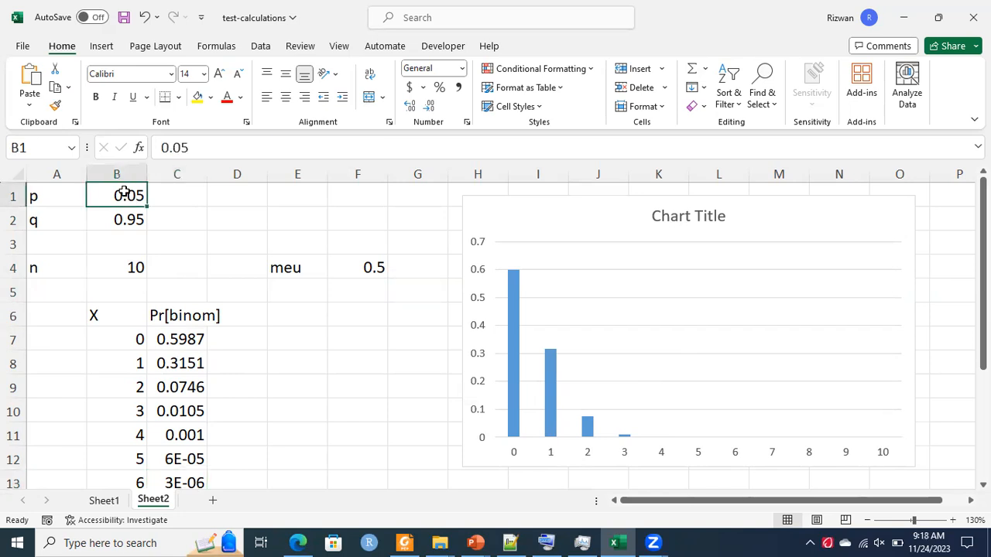
text(0.5)
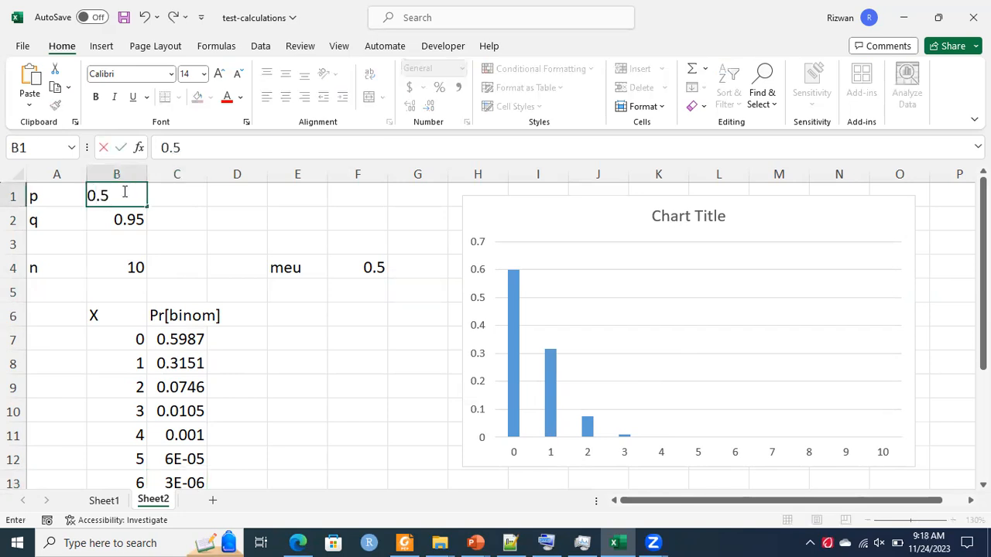
key(Return)
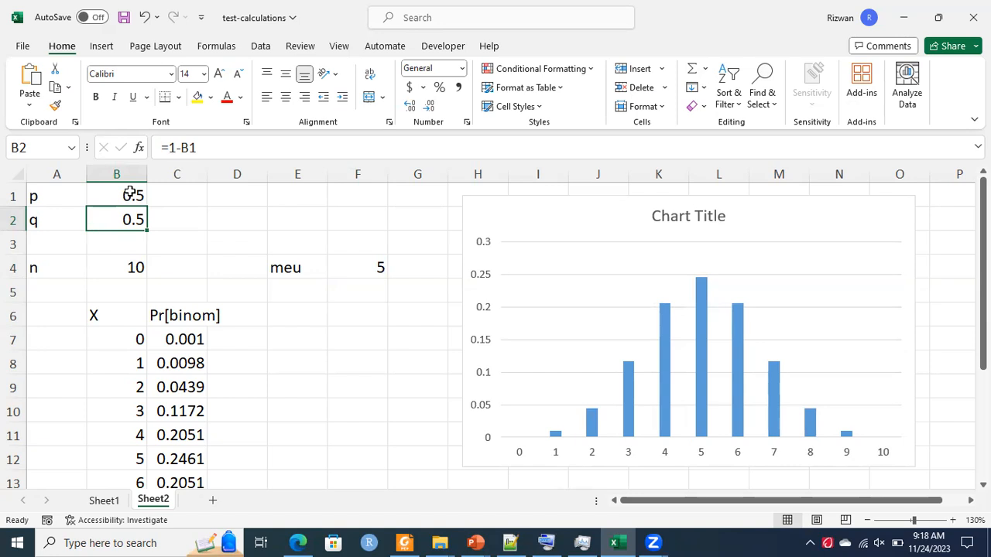
Set the probability p in B1 back to 0.05
click(131, 193)
text(0.)
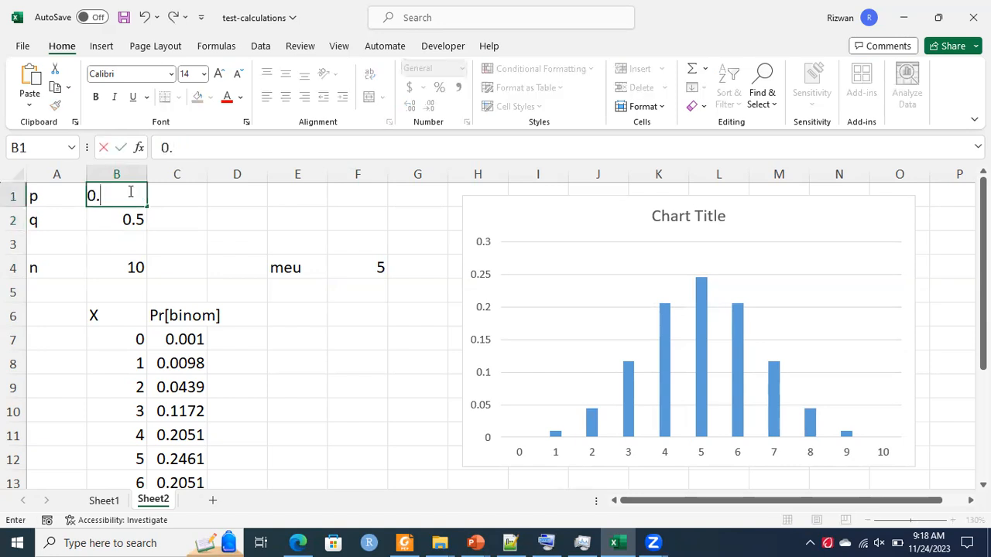
text(05)
key(Return)
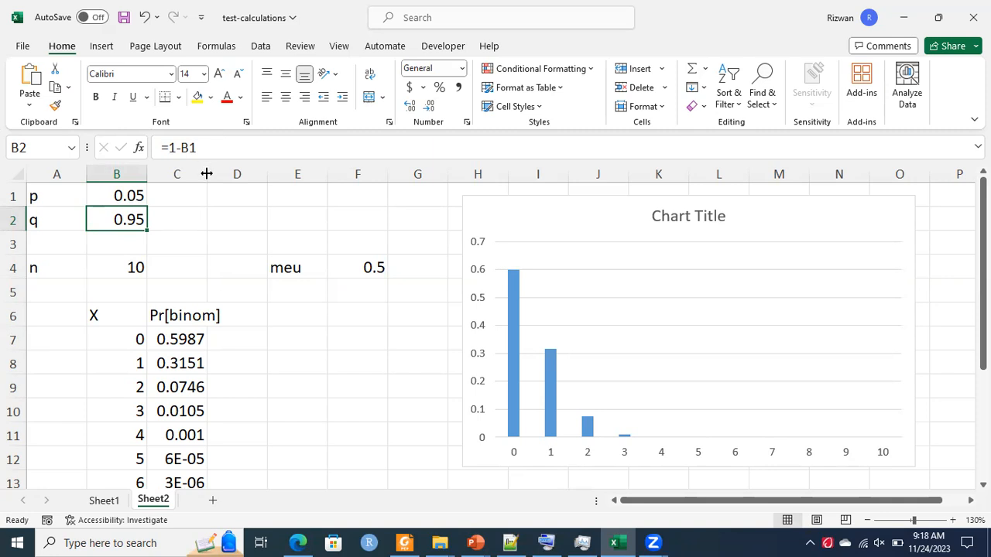
Widen column C to show more probability digits, and widen the empty column D slightly
drag(207, 174, 232, 174)
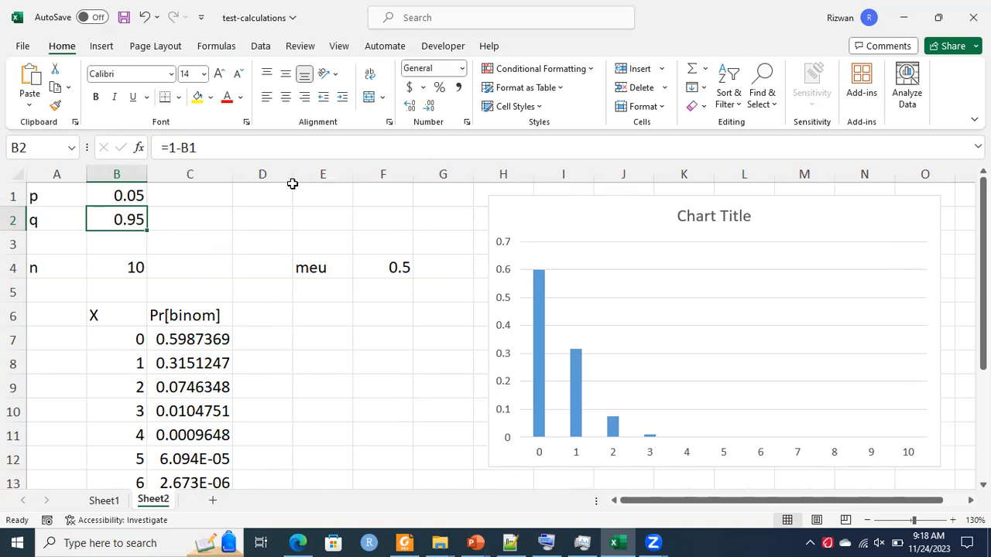
drag(292, 174, 311, 174)
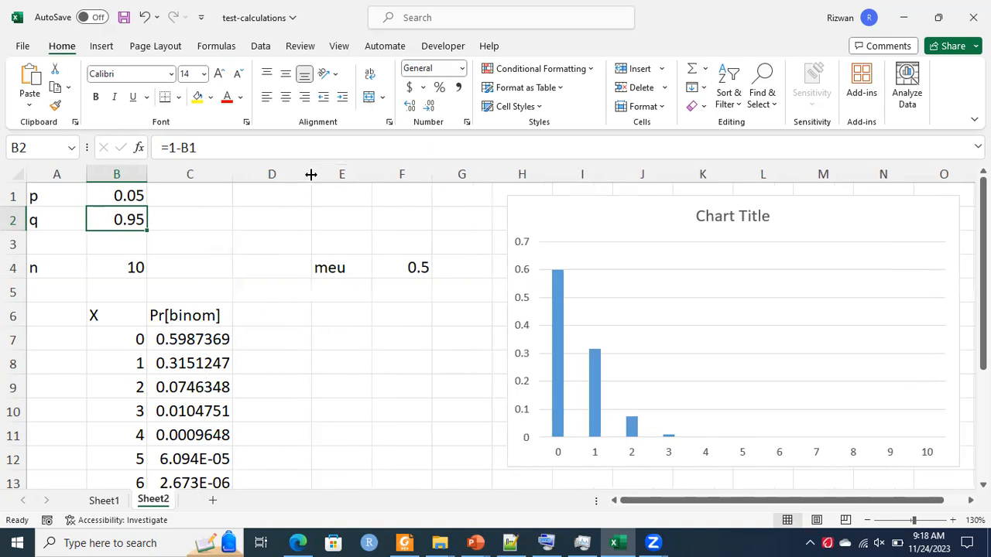
click(277, 334)
Enter the column header "Pr[Poisson]" in D6 beside the binomial header
click(266, 316)
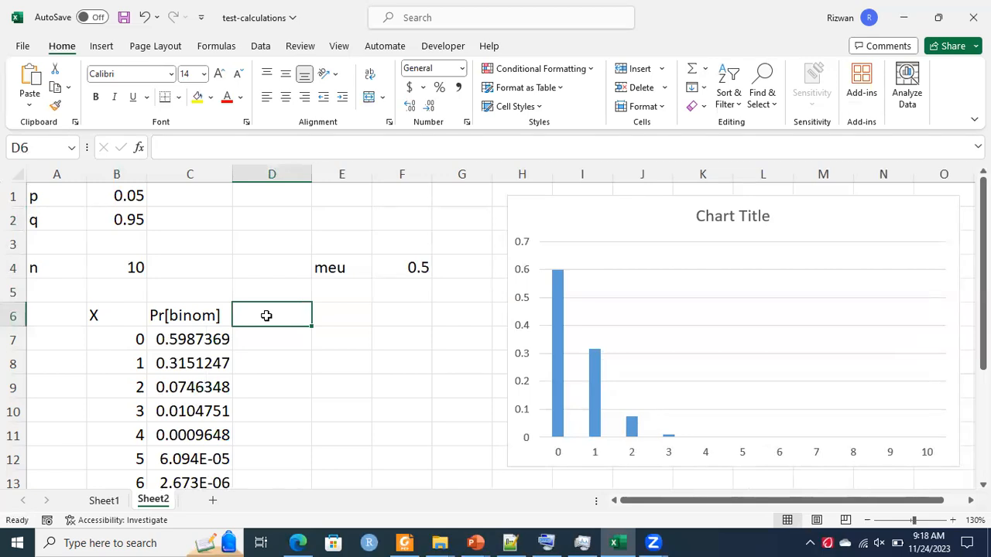
text(Pr)
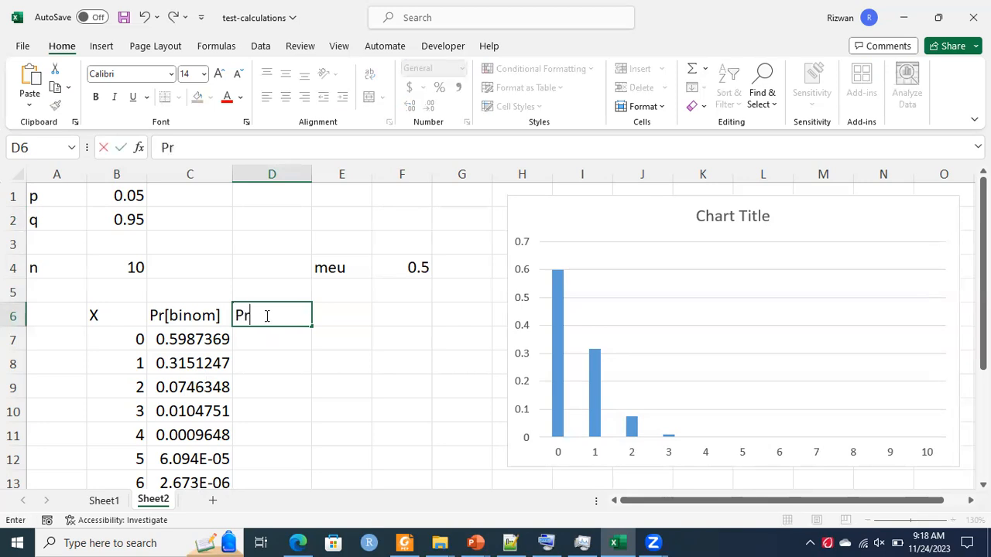
text({)
key(BackSpace)
text({)
key(BackSpace)
text([)
text(p)
key(BackSpace)
text(Pois)
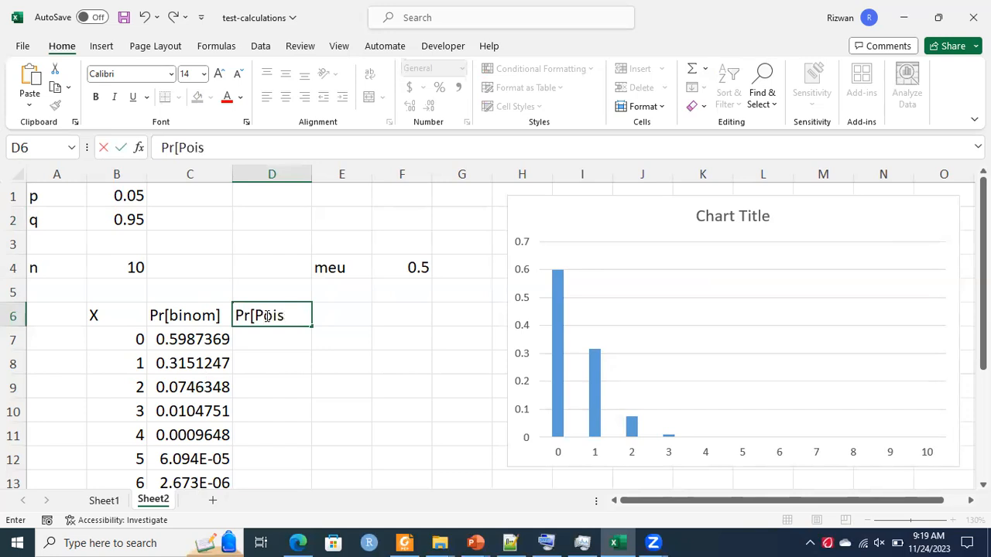
text(son])
key(Return)
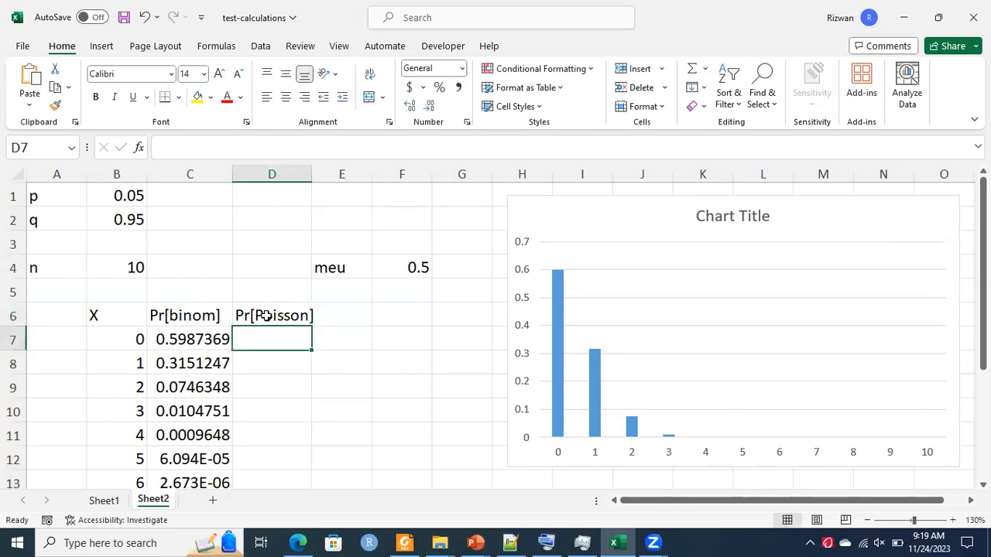
Enter =POISSON.DIST(B7,F$4,FALSE) in D7 to compute the Poisson probability for the first X value
text(=)
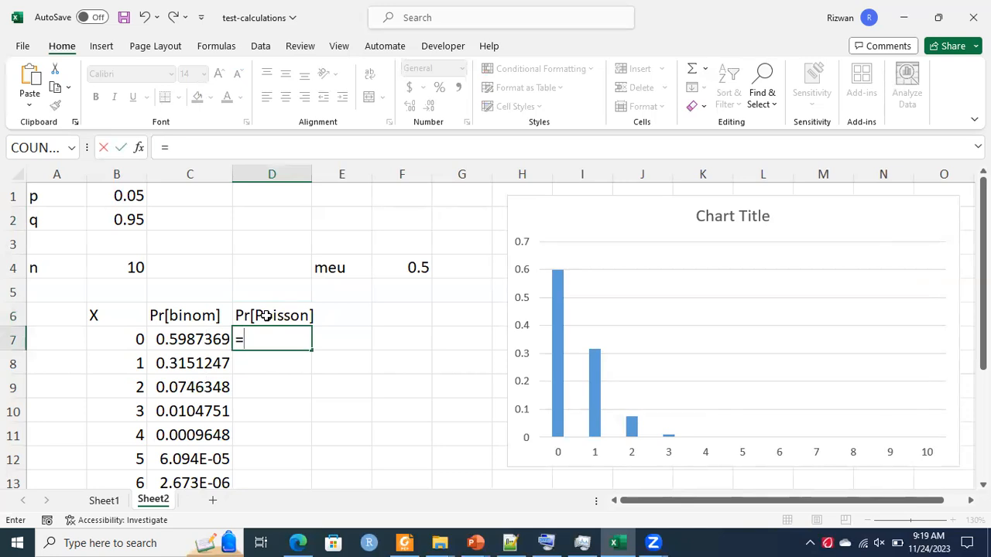
text(p)
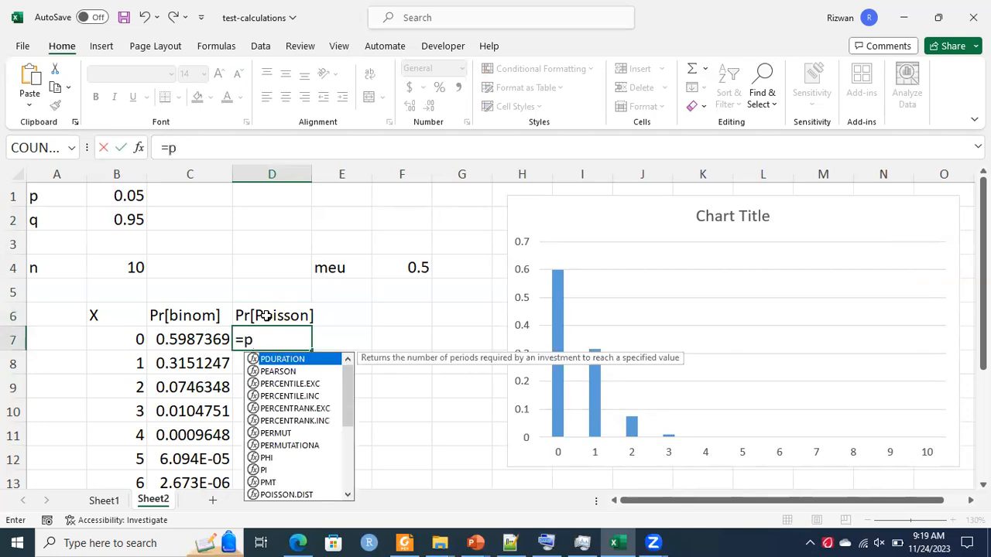
text(oi)
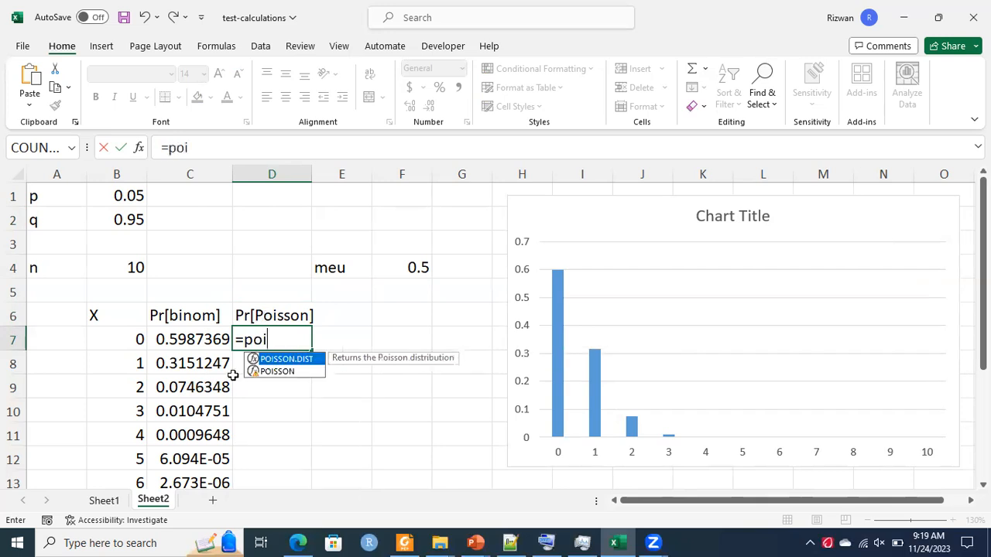
text(sson.diist()
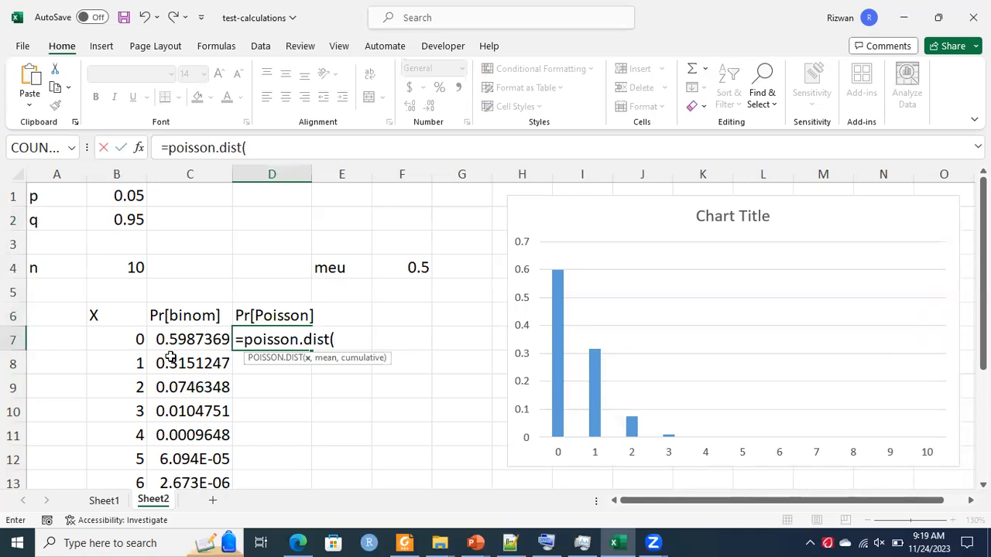
click(128, 339)
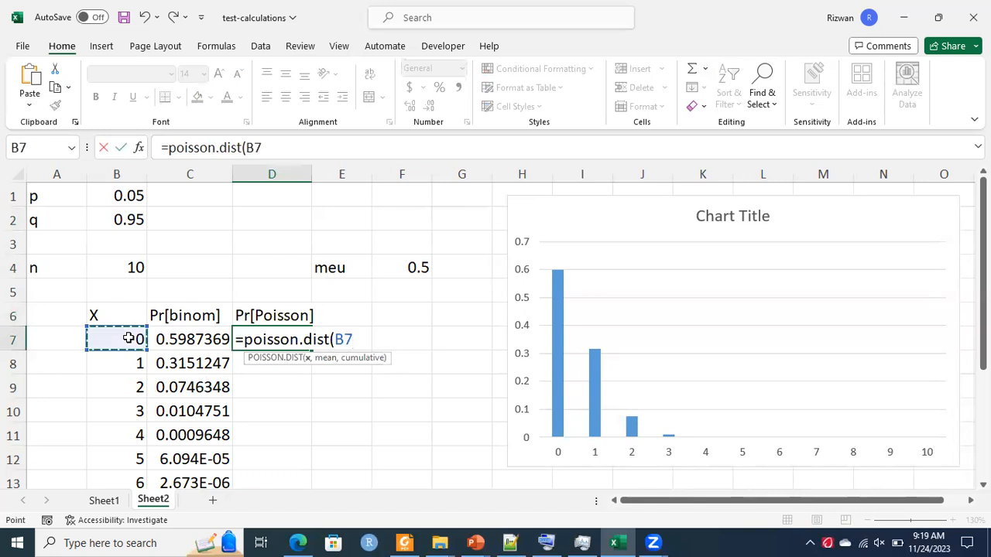
text(,)
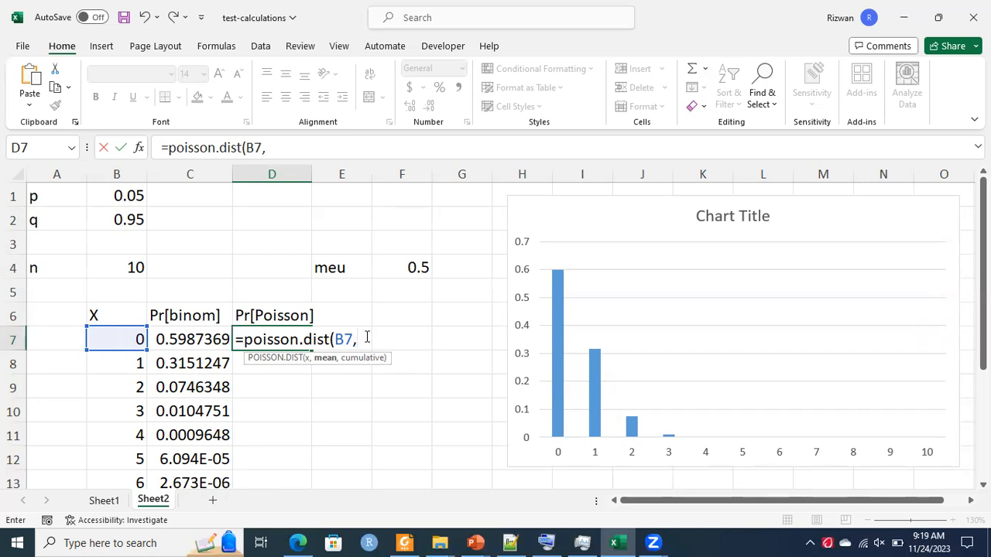
text(F)
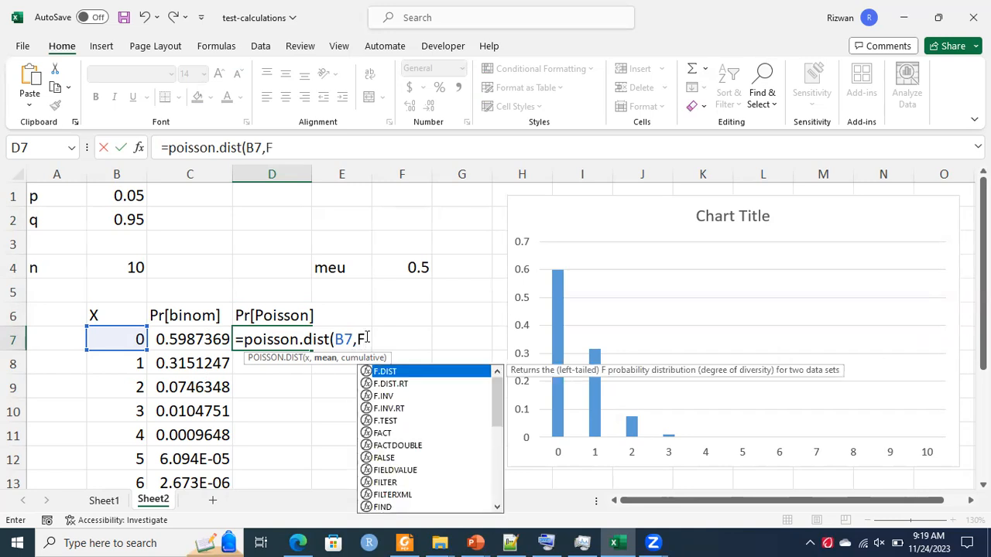
text($)
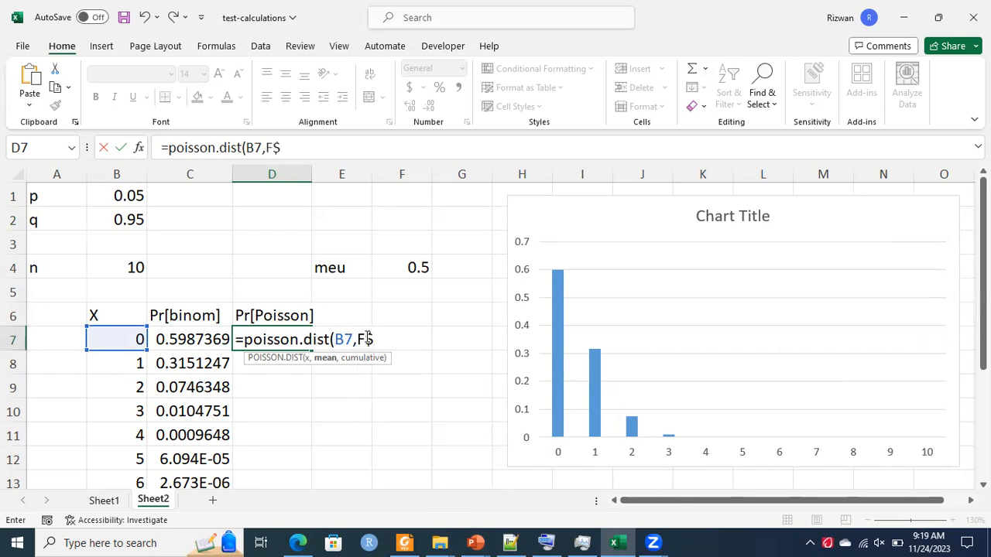
text(4,)
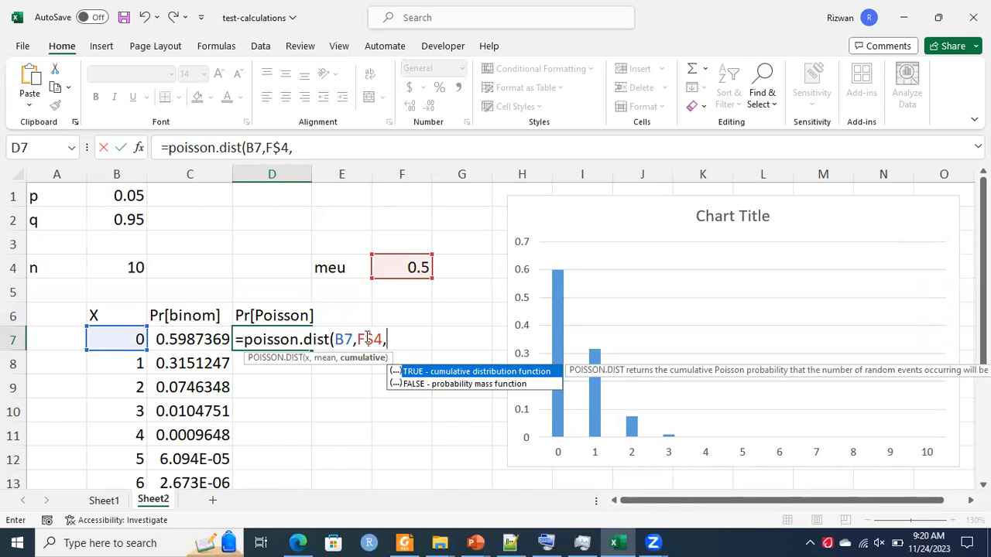
text(FALSE))
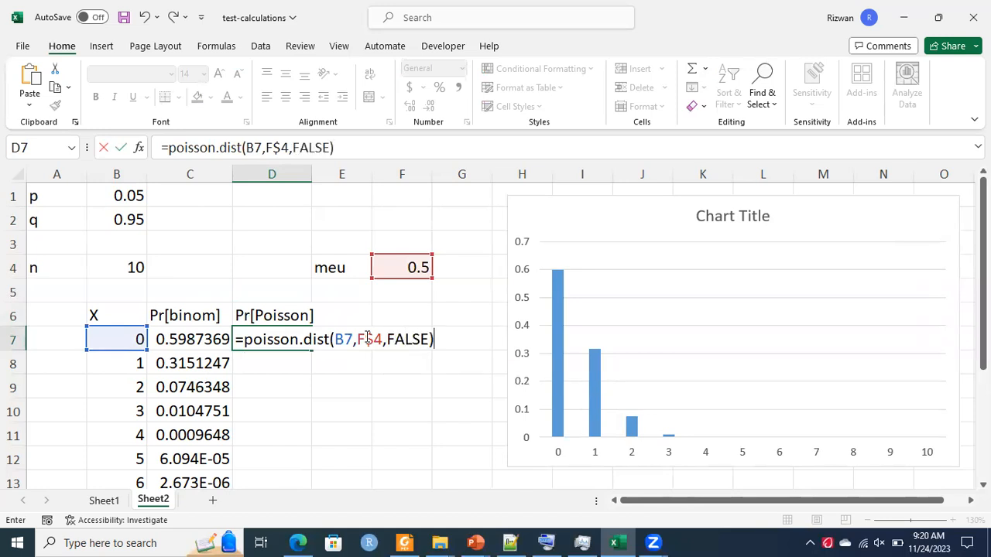
key(Return)
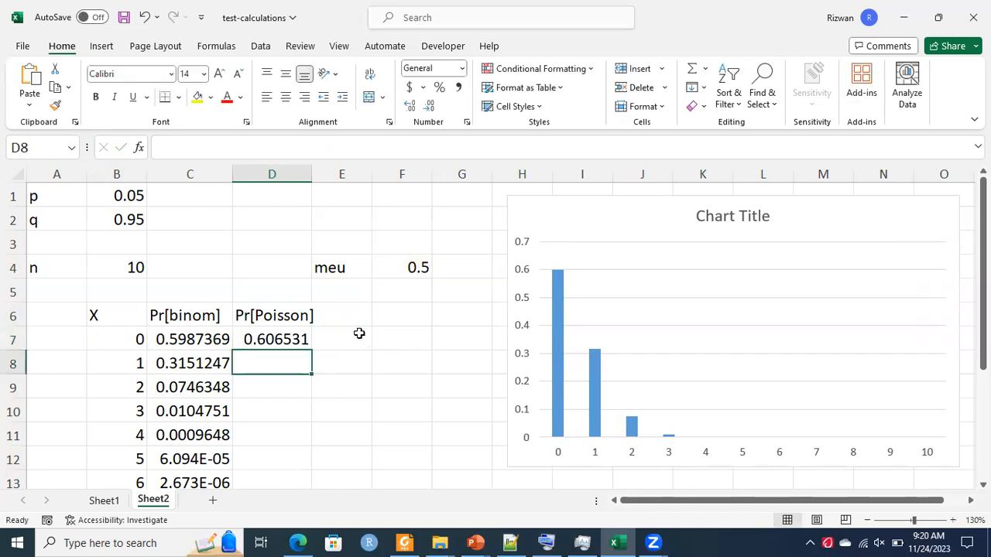
Copy the Poisson formula from D7 down through D17 for all X values
click(287, 339)
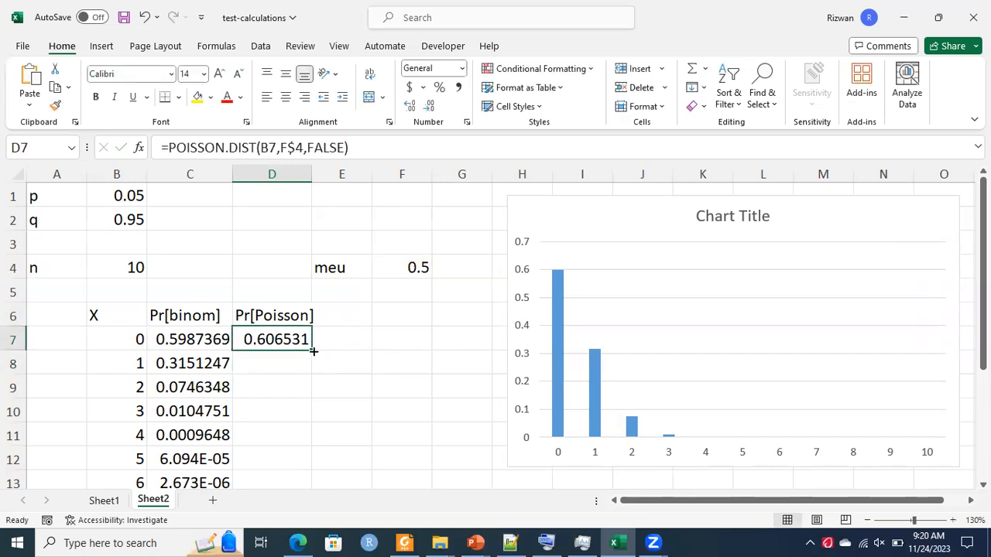
drag(311, 352, 281, 458)
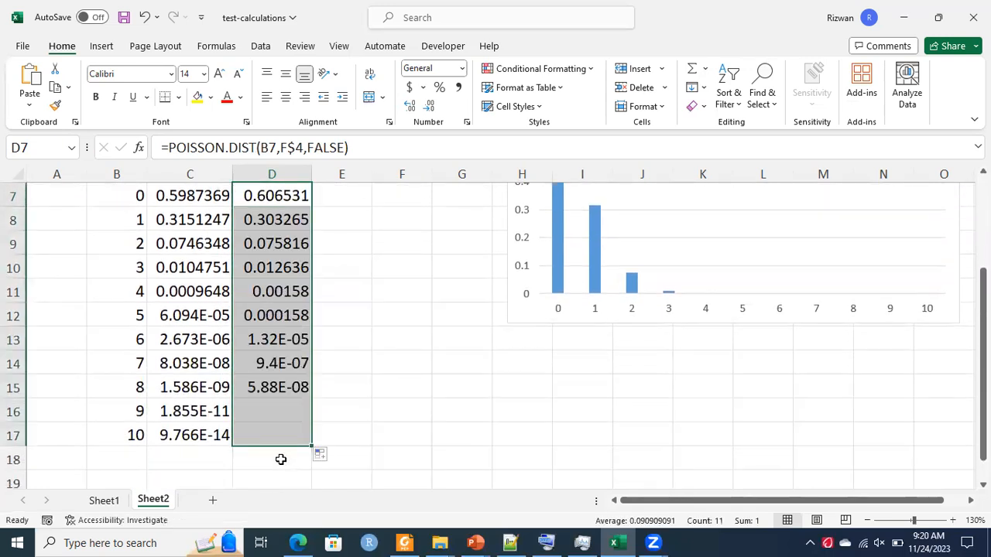
click(281, 389)
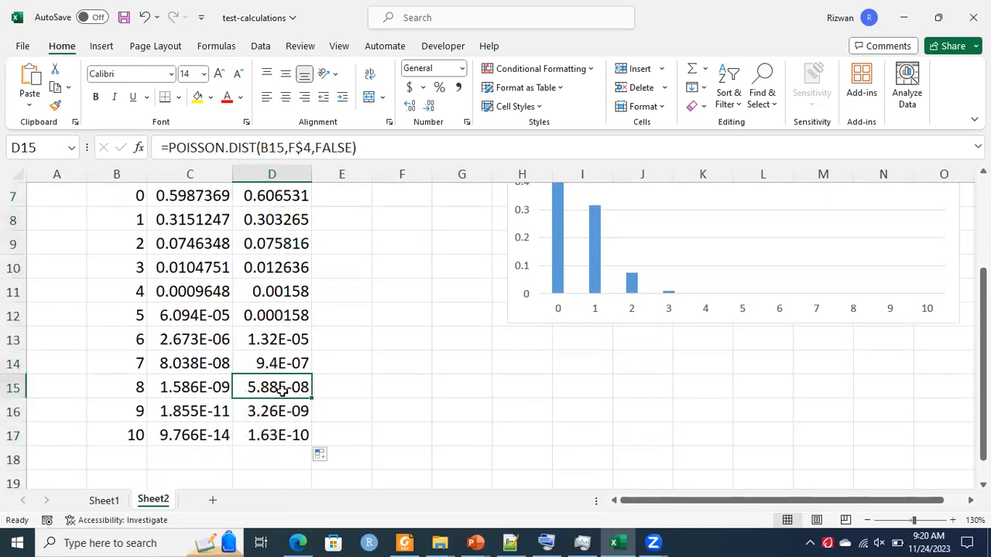
Examine the copied Poisson formulas and compare column D's probabilities with the binomial ones
key(Up)
key(Up)
key(Up)
key(Up)
key(Up)
key(Up)
key(Up)
key(Up)
key(Up)
key(Up)
key(Up)
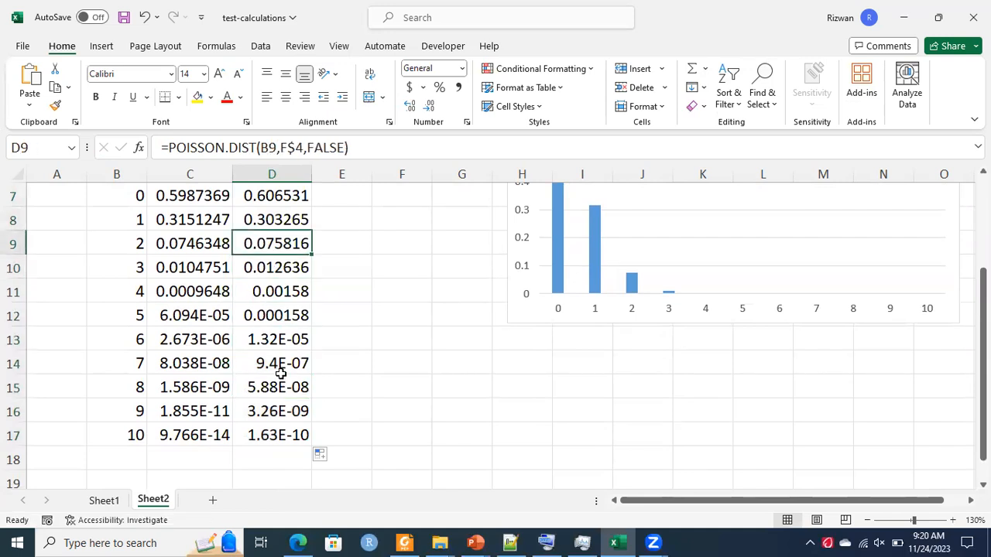
key(Down)
key(Down)
key(Down)
key(Down)
key(Up)
key(Up)
Widen column D slightly and enter the column header "Error" in E6
key(Right)
key(Right)
key(Right)
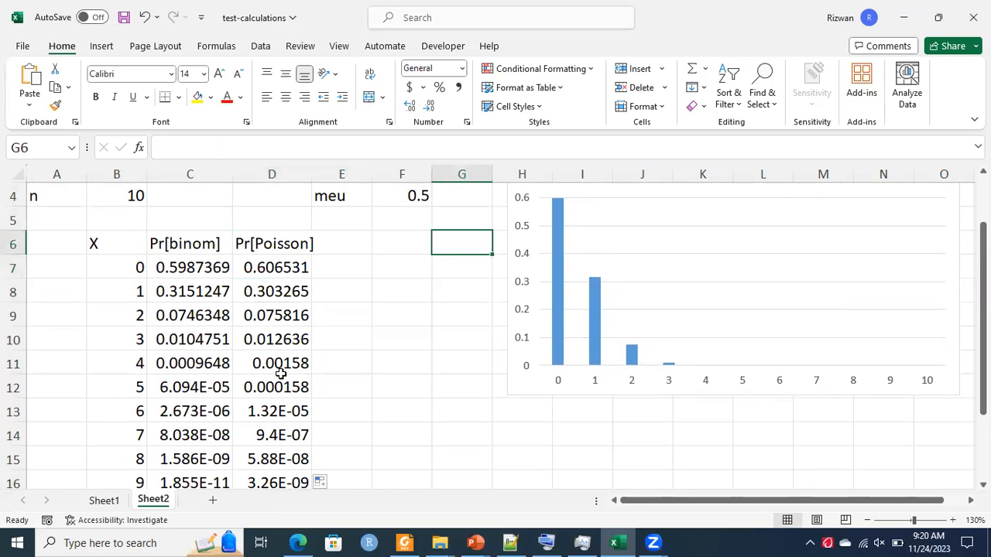
key(Left)
key(Left)
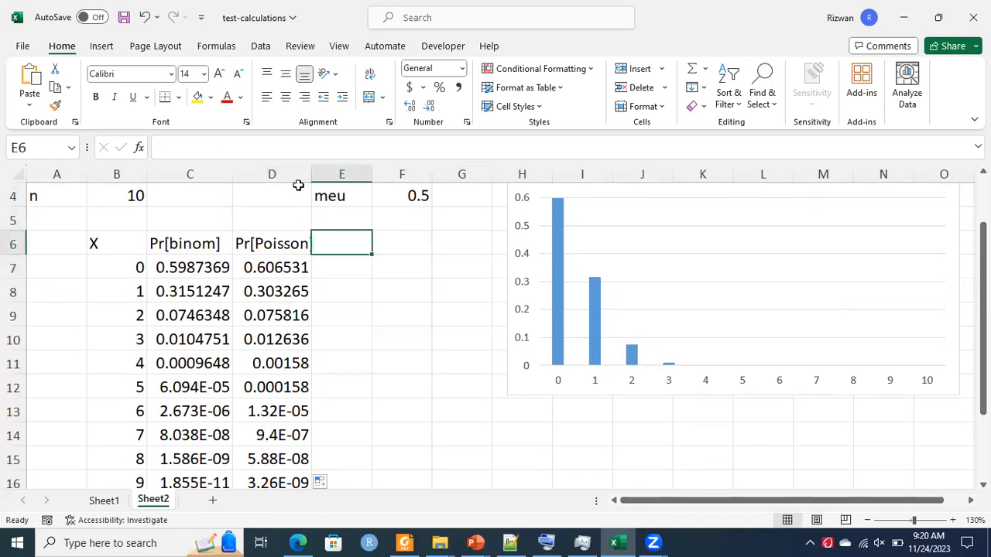
drag(311, 175, 318, 175)
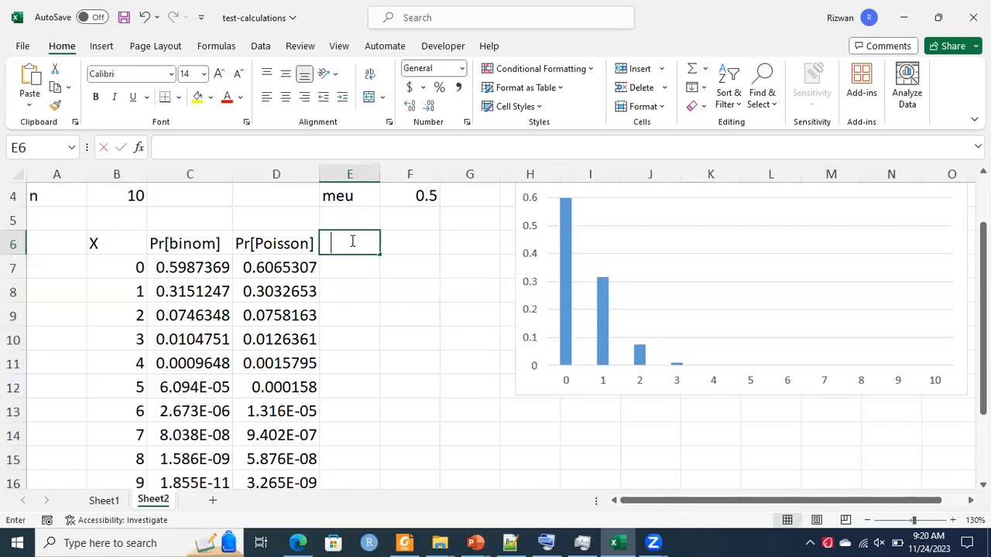
text(Error)
key(Return)
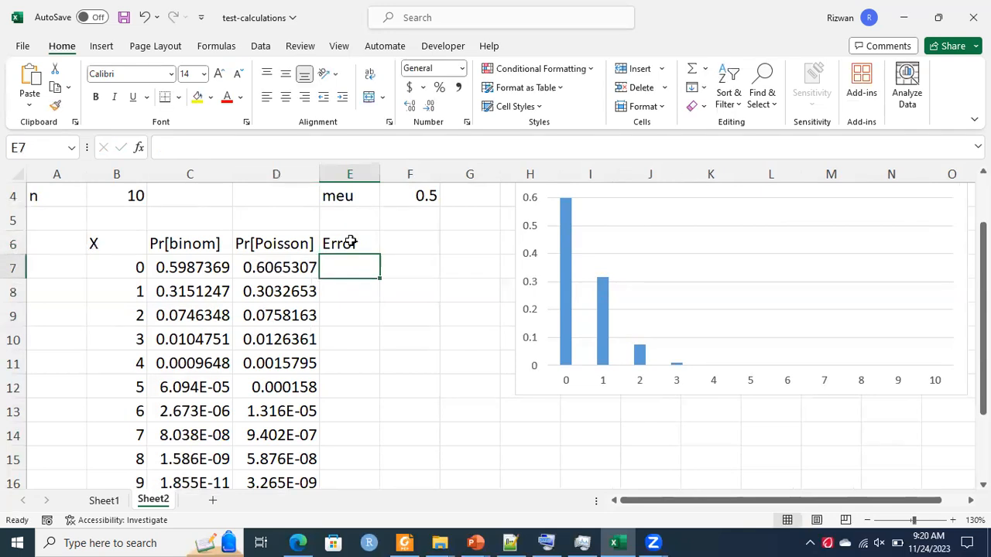
Build the error formula in E7 as the Poisson minus the binomial probability, =(D7-C7)
text(=)
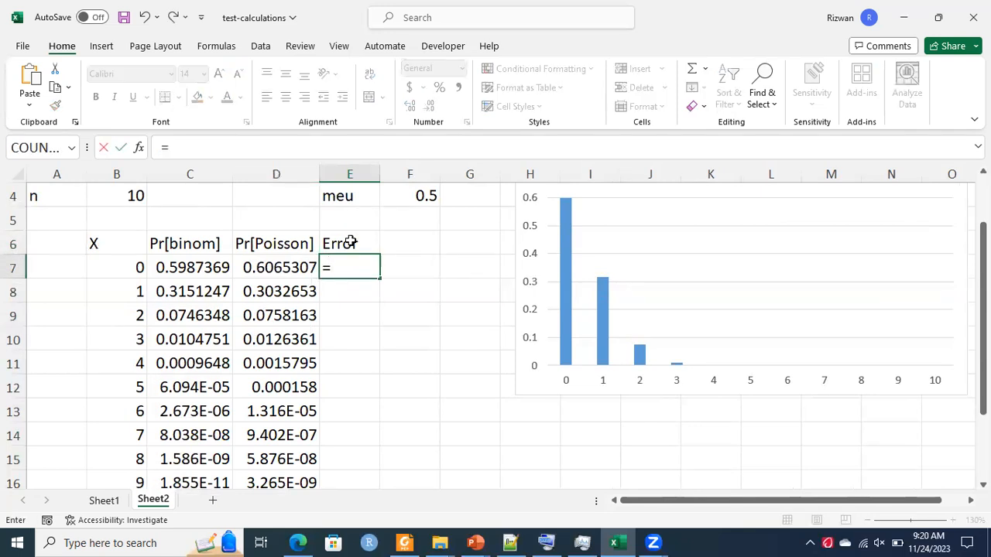
text(()
key(Left)
key(Left)
key(Left)
key(Right)
key(Right)
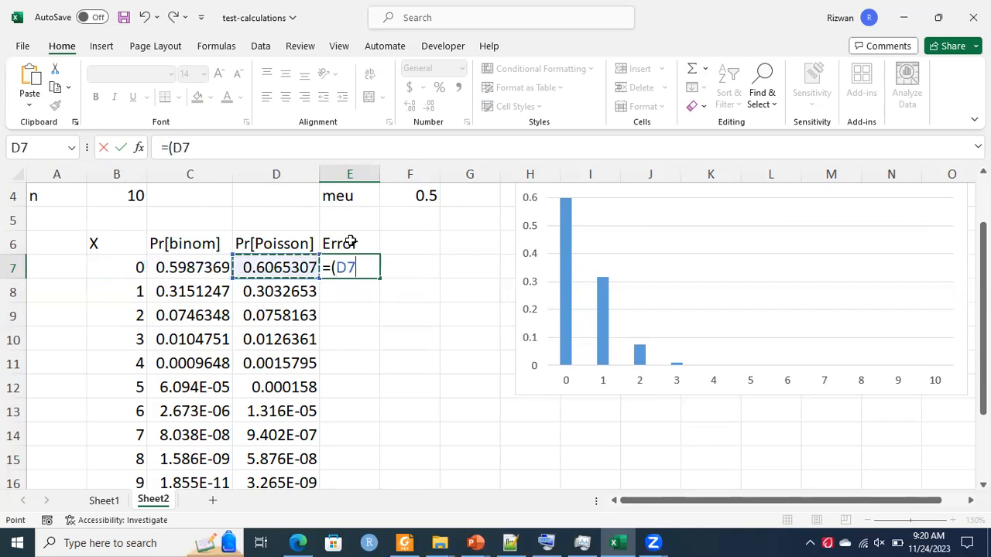
text(-)
key(Left)
key(Left)
key(Left)
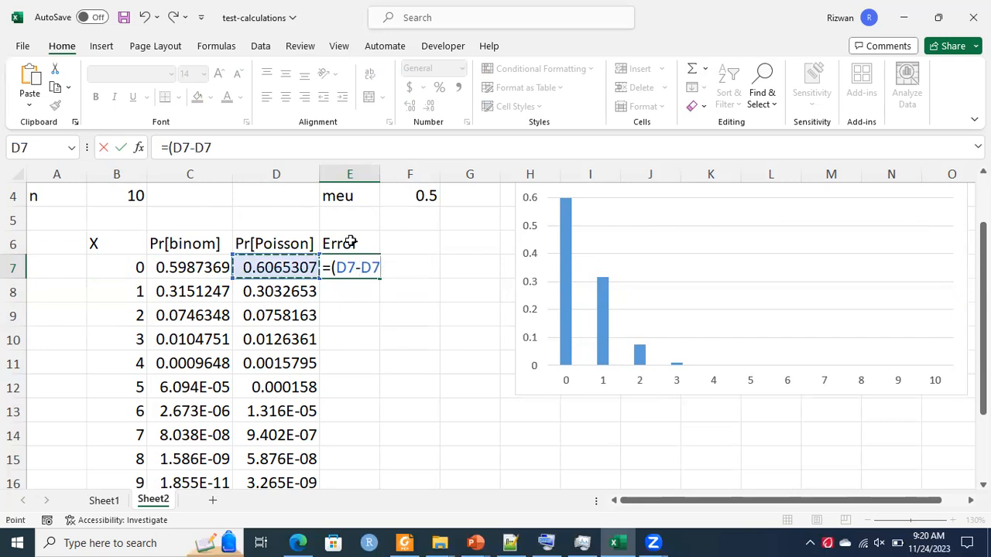
key(Down)
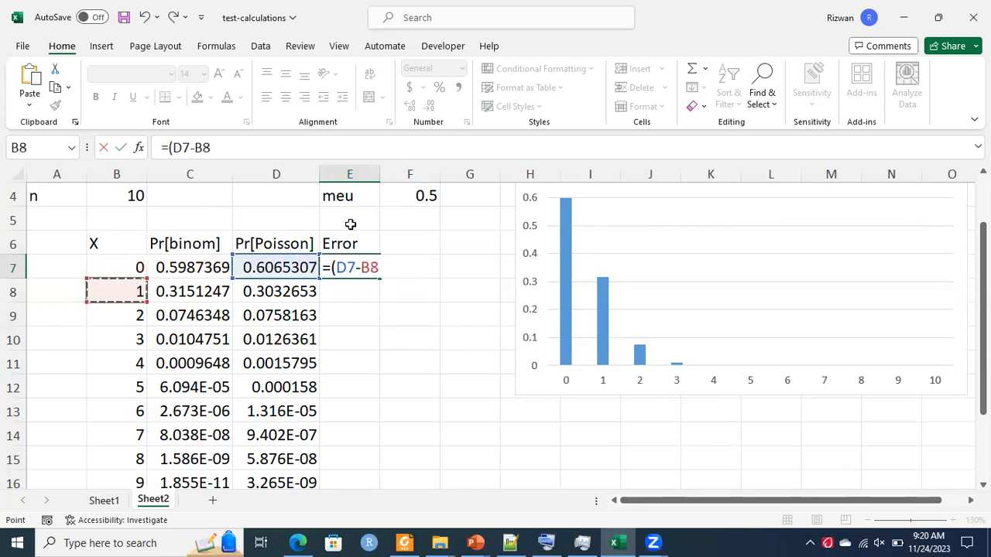
click(175, 268)
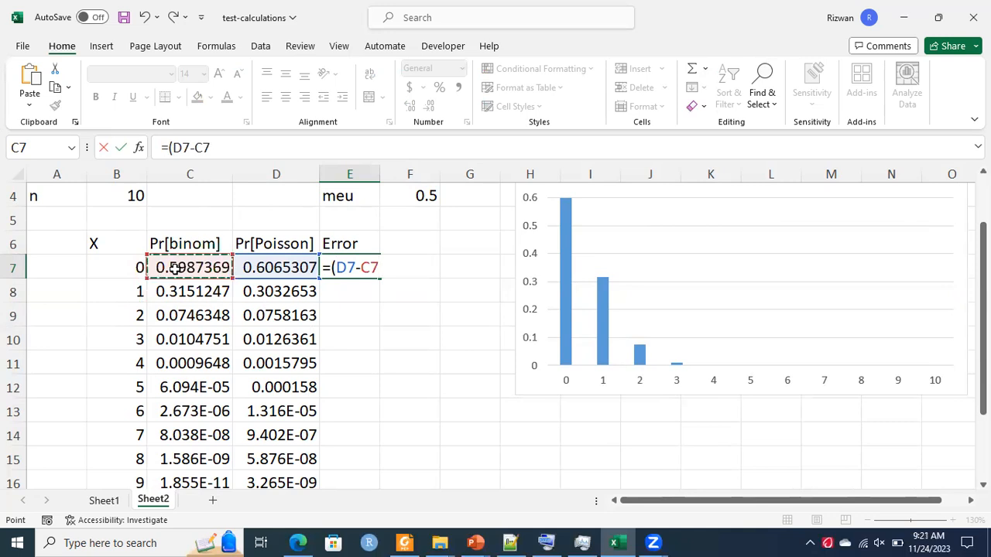
text()///)
key(BackSpace)
key(BackSpace)
key(BackSpace)
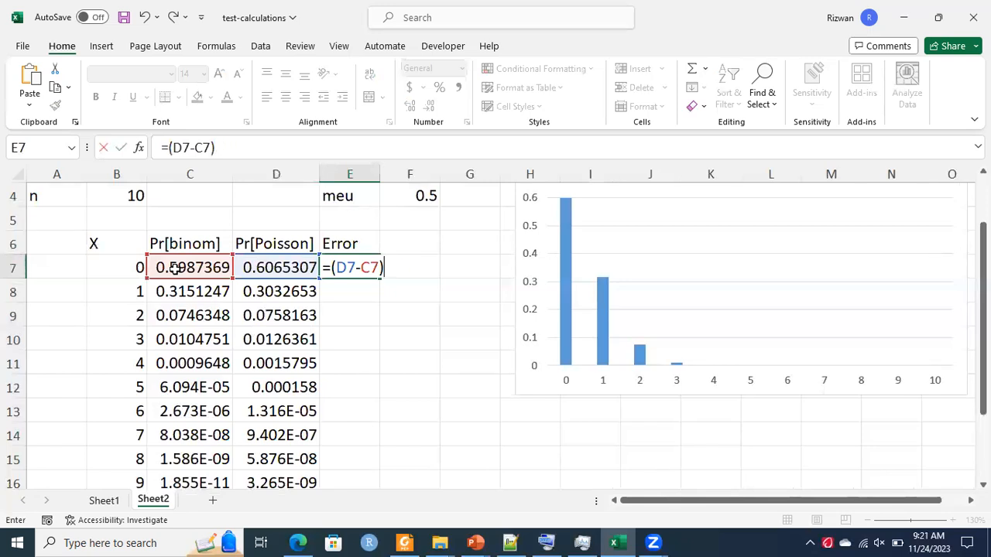
Turn the difference in E7 into an absolute error with =ABS(D7-C7)
click(168, 146)
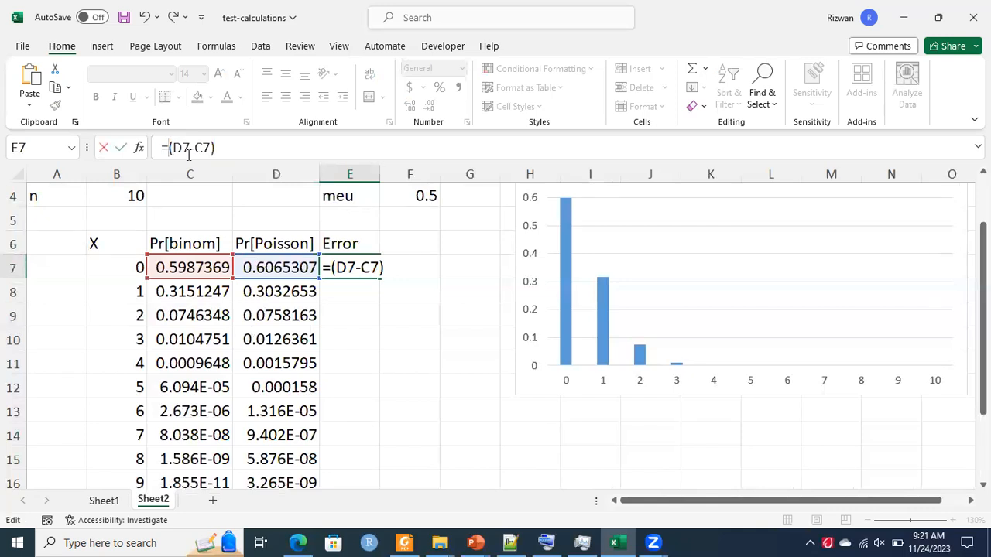
text(ab)
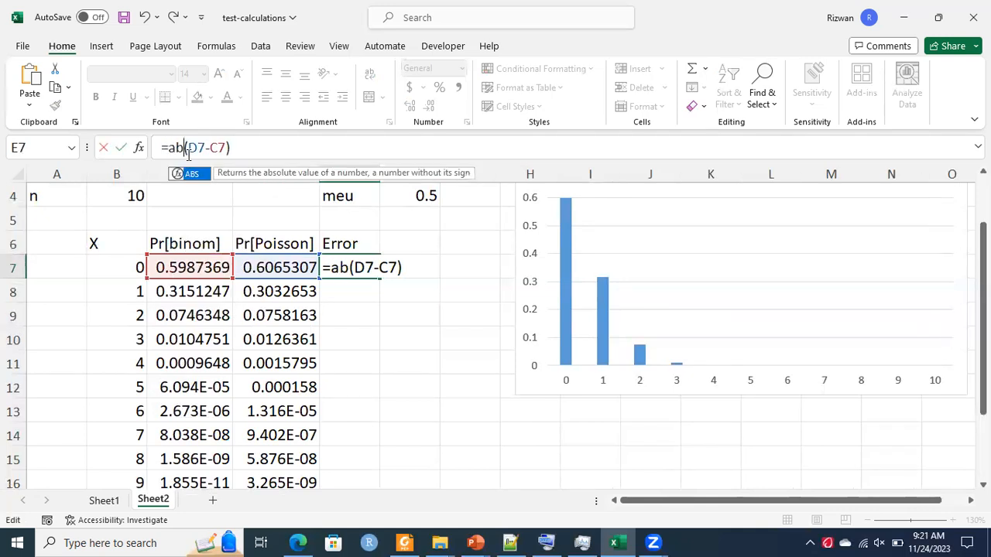
text(s)
key(Return)
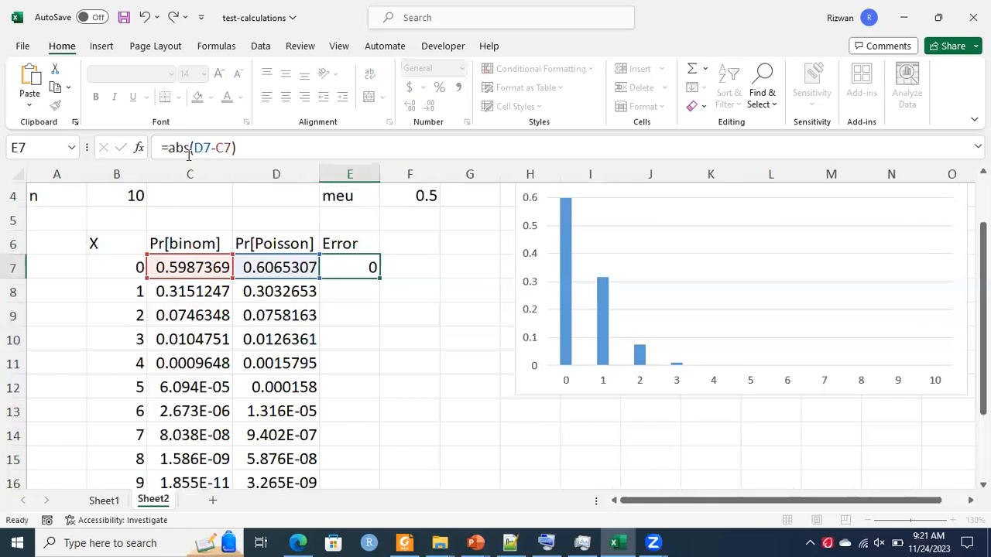
Copy the absolute error formula from E7 down through E17
click(371, 267)
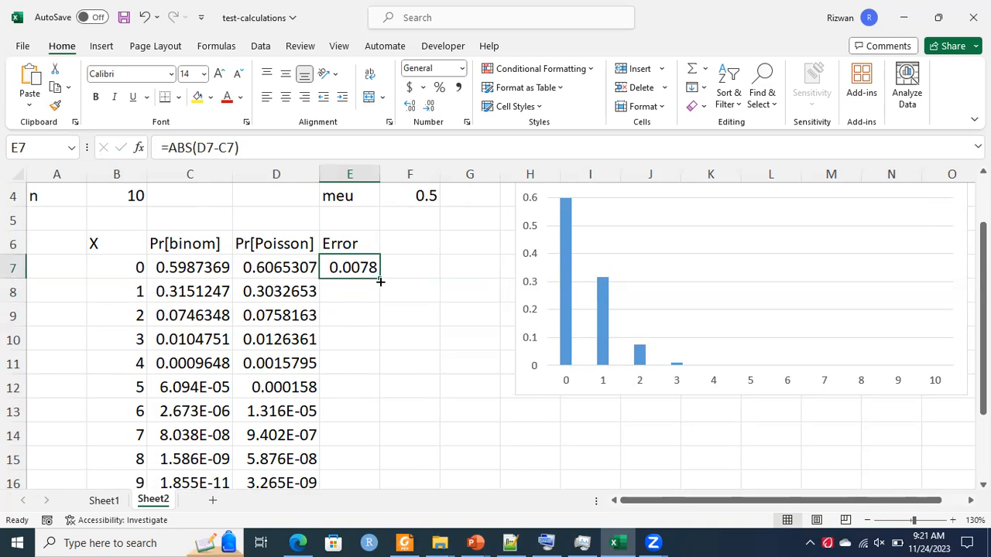
drag(380, 282, 358, 442)
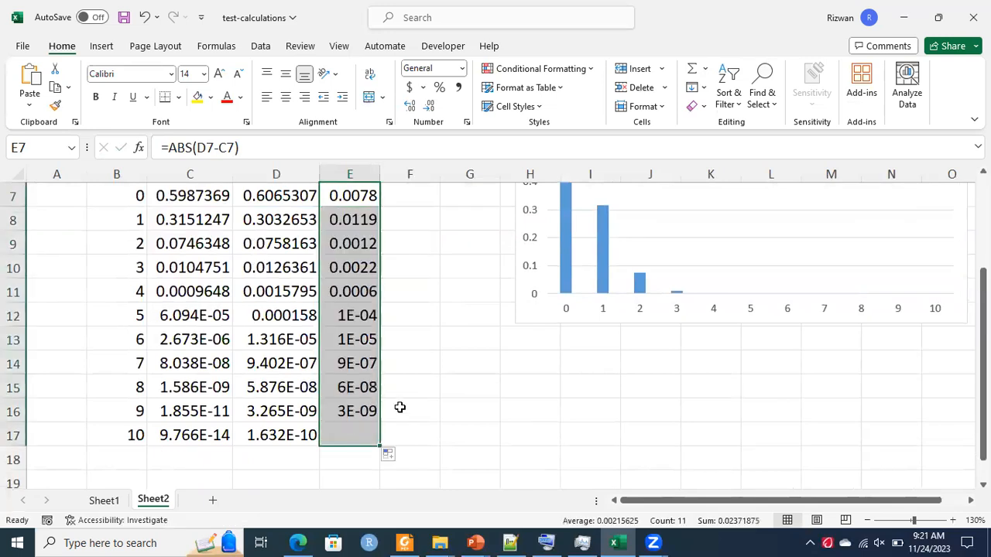
click(424, 355)
click(363, 313)
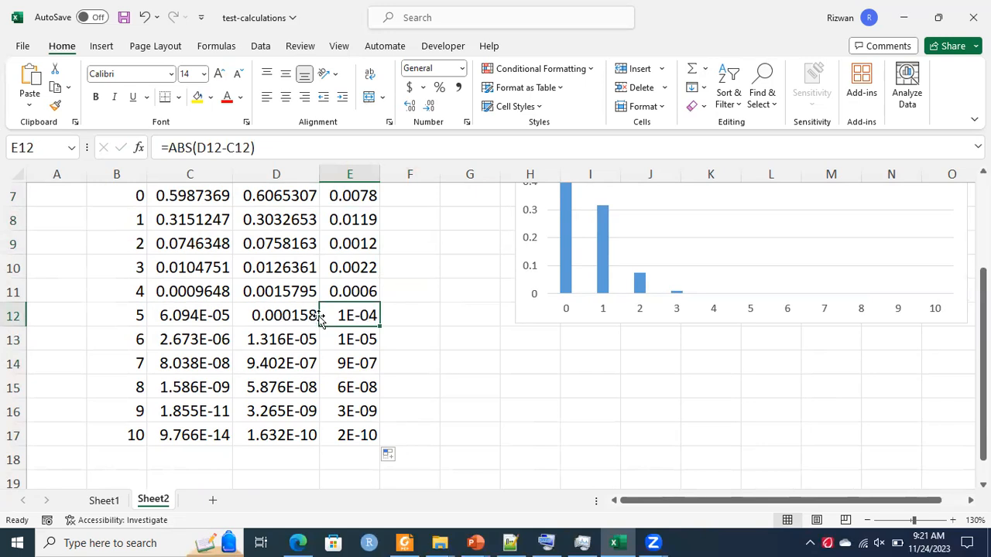
Examine the error values in column E to judge how closely Poisson approximates the binomial probabilities
click(354, 286)
key(Up)
key(Up)
key(Up)
key(Up)
key(Up)
key(Up)
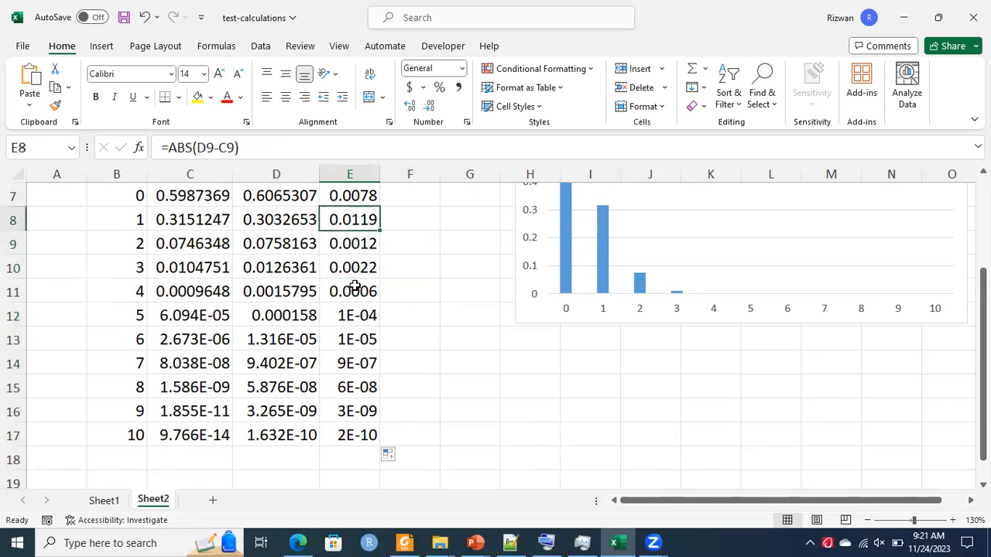
key(Down)
key(Down)
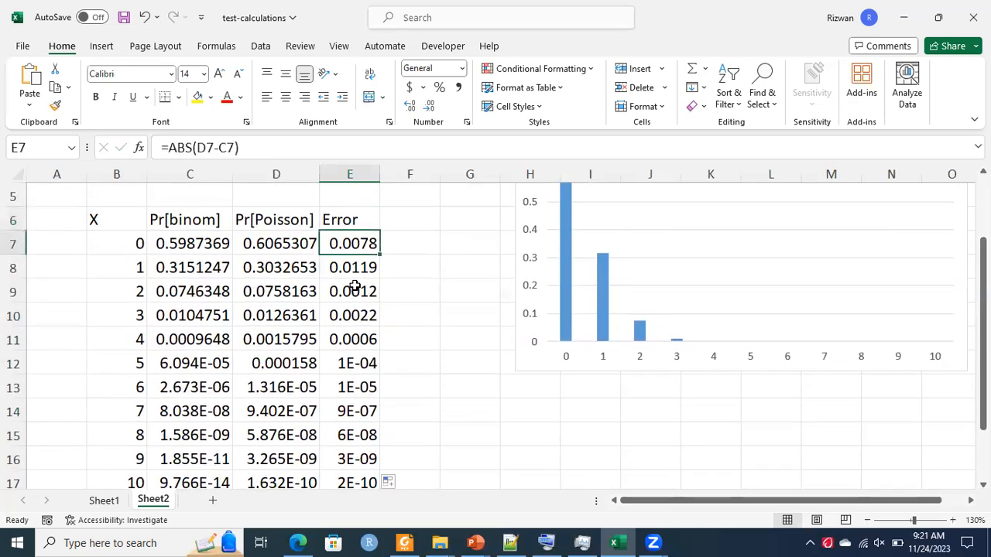
key(Down)
key(Up)
key(Down)
key(Down)
key(Up)
key(Up)
key(Up)
key(Down)
click(743, 79)
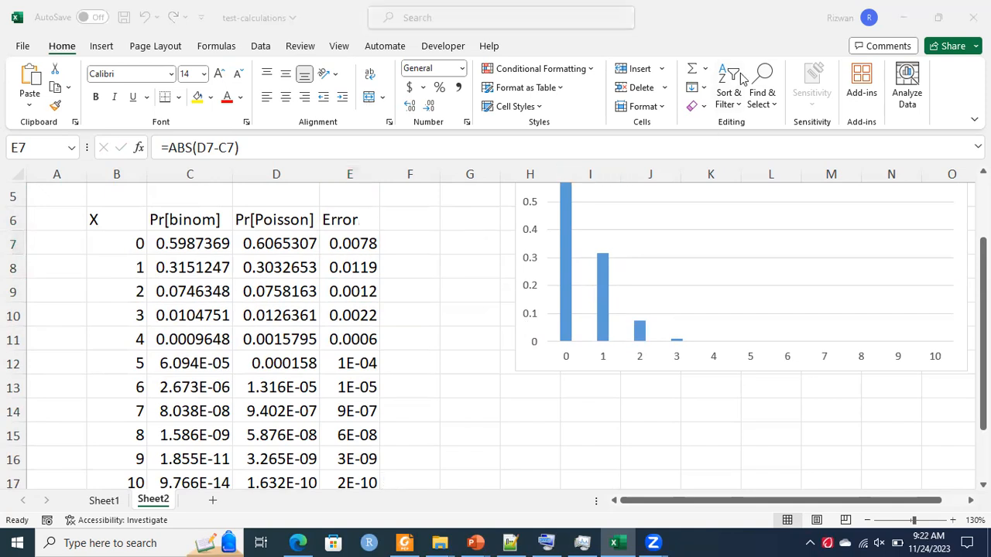